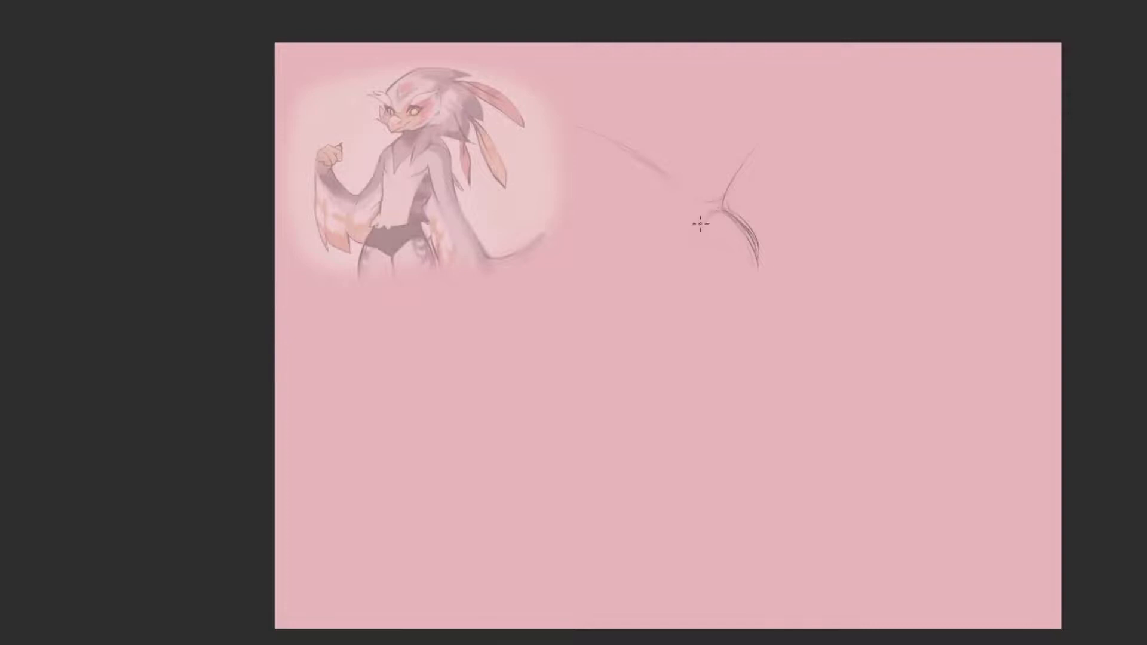
Step: Sketch the beak's mouth line from the tip back to the mouth corner, and strengthen the beak's front curve
{"action": "mouse_move", "coordinate": [757, 247]}
{"action": "left_mouse_down"}
{"action": "mouse_move", "coordinate": [757, 287]}
{"action": "mouse_move", "coordinate": [756, 276]}
{"action": "mouse_move", "coordinate": [720, 282]}
{"action": "mouse_move", "coordinate": [752, 285]}
{"action": "mouse_move", "coordinate": [710, 266]}
{"action": "mouse_move", "coordinate": [740, 278]}
{"action": "mouse_move", "coordinate": [709, 268]}
{"action": "left_mouse_up"}
{"action": "mouse_move", "coordinate": [657, 238]}
{"action": "left_mouse_down"}
{"action": "mouse_move", "coordinate": [642, 235]}
{"action": "mouse_move", "coordinate": [703, 261]}
{"action": "mouse_move", "coordinate": [663, 242]}
{"action": "mouse_move", "coordinate": [739, 232]}
{"action": "left_mouse_up"}
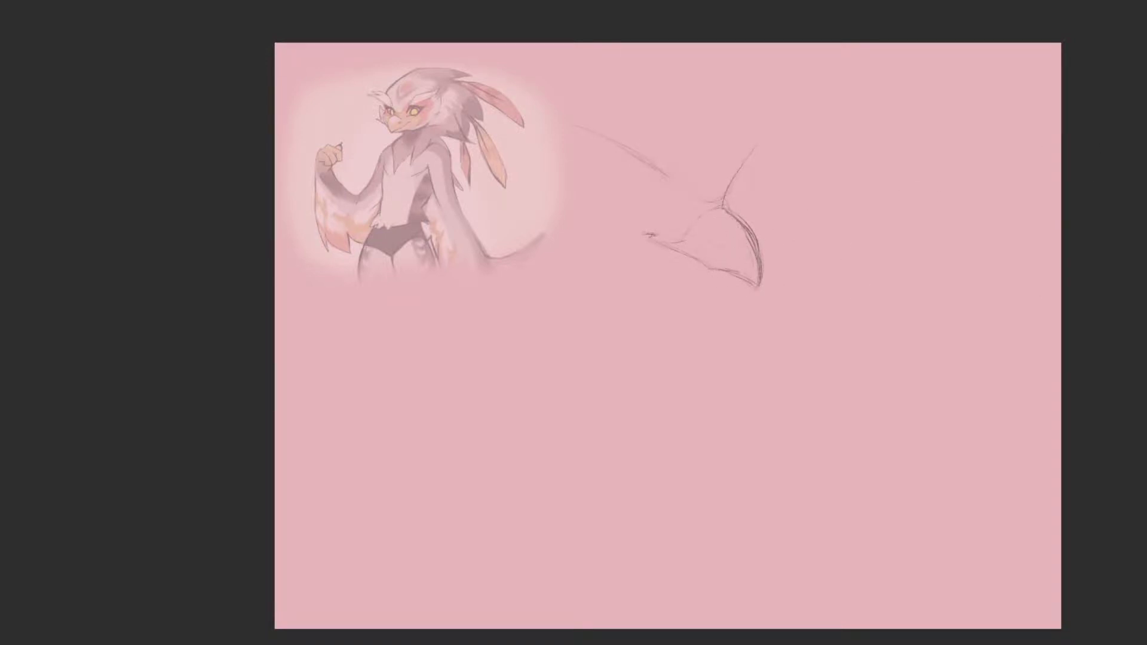
{"action": "key", "text": "m"}
{"action": "mouse_move", "coordinate": [383, 223]}
{"action": "left_mouse_down"}
{"action": "mouse_move", "coordinate": [385, 198]}
{"action": "mouse_move", "coordinate": [353, 264]}
{"action": "mouse_move", "coordinate": [360, 284]}
{"action": "mouse_move", "coordinate": [402, 263]}
{"action": "mouse_move", "coordinate": [359, 286]}
{"action": "left_mouse_up"}
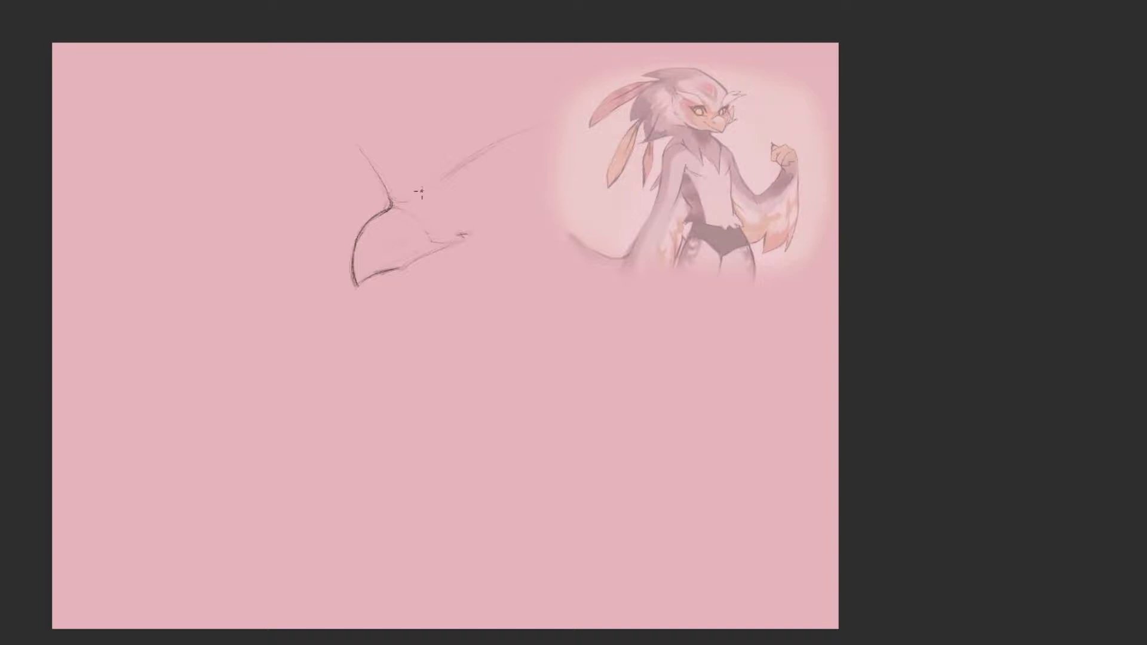
Step: Sketch the lower beak beneath the mouth line and the chin line running back from it
{"action": "mouse_move", "coordinate": [395, 205]}
{"action": "left_mouse_down"}
{"action": "mouse_move", "coordinate": [430, 240]}
{"action": "mouse_move", "coordinate": [471, 233]}
{"action": "mouse_move", "coordinate": [379, 290]}
{"action": "mouse_move", "coordinate": [407, 292]}
{"action": "left_mouse_up"}
{"action": "left_click_drag", "start_coordinate": [365, 282], "coordinate": [375, 279]}
{"action": "left_click_drag", "start_coordinate": [448, 255], "coordinate": [382, 288]}
{"action": "mouse_move", "coordinate": [491, 262]}
{"action": "left_mouse_down"}
{"action": "mouse_move", "coordinate": [397, 293]}
{"action": "mouse_move", "coordinate": [473, 274]}
{"action": "left_mouse_up"}
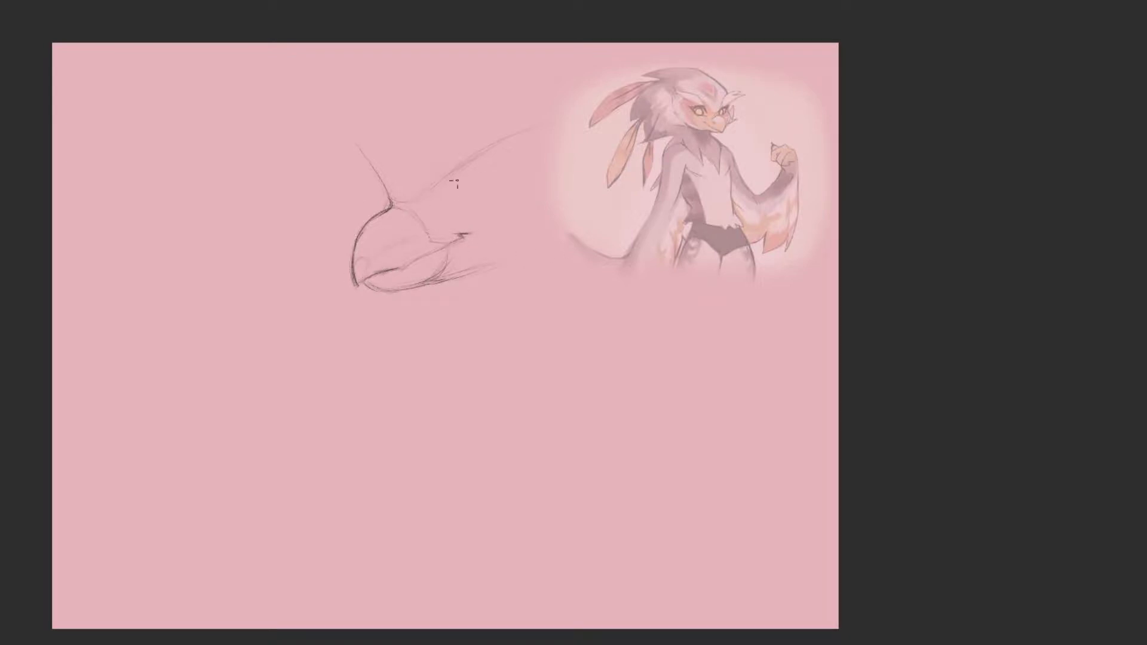
Step: Sketch the far side of the face with its eye socket and pointed cheek feathers, and lightly mark the near brow
{"action": "left_click_drag", "start_coordinate": [446, 211], "coordinate": [457, 186]}
{"action": "mouse_move", "coordinate": [361, 190]}
{"action": "left_mouse_down"}
{"action": "mouse_move", "coordinate": [352, 162]}
{"action": "mouse_move", "coordinate": [347, 241]}
{"action": "mouse_move", "coordinate": [354, 190]}
{"action": "mouse_move", "coordinate": [337, 206]}
{"action": "left_mouse_up"}
{"action": "left_click_drag", "start_coordinate": [354, 167], "coordinate": [338, 216]}
{"action": "mouse_move", "coordinate": [352, 218]}
{"action": "left_mouse_down"}
{"action": "mouse_move", "coordinate": [341, 251]}
{"action": "mouse_move", "coordinate": [350, 259]}
{"action": "left_mouse_up"}
{"action": "mouse_move", "coordinate": [337, 187]}
{"action": "left_mouse_down"}
{"action": "mouse_move", "coordinate": [332, 209]}
{"action": "mouse_move", "coordinate": [351, 185]}
{"action": "mouse_move", "coordinate": [329, 204]}
{"action": "left_mouse_up"}
{"action": "mouse_move", "coordinate": [320, 229]}
{"action": "left_mouse_down"}
{"action": "mouse_move", "coordinate": [336, 215]}
{"action": "mouse_move", "coordinate": [349, 239]}
{"action": "mouse_move", "coordinate": [343, 221]}
{"action": "left_mouse_up"}
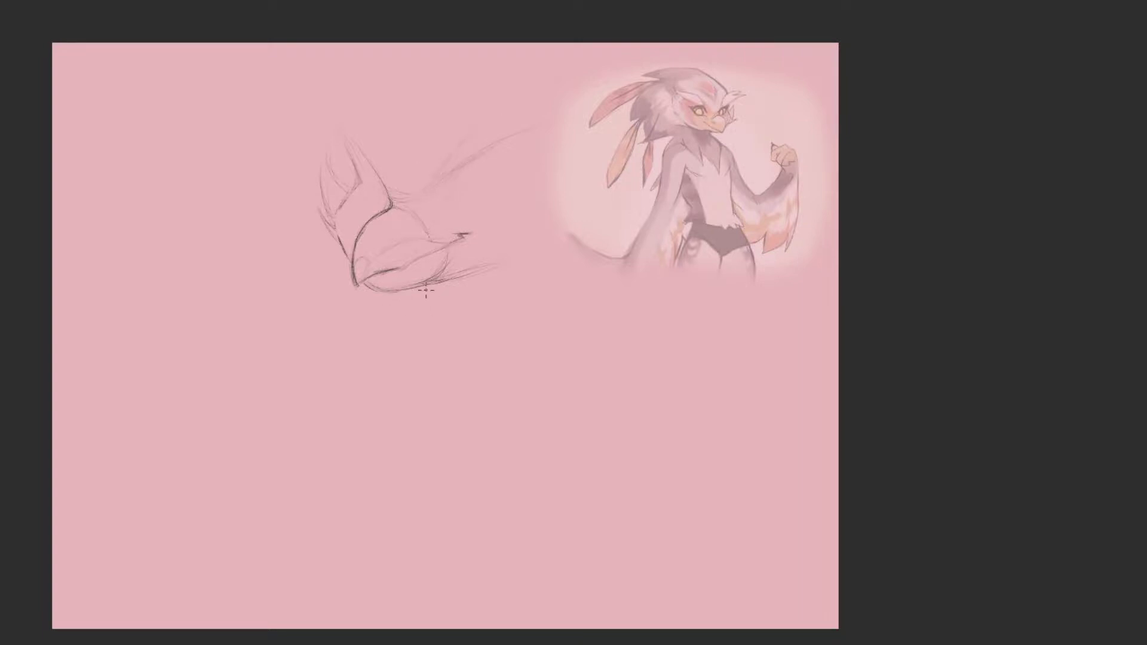
Step: Extend both feathered brows outward, and strengthen the far cheek and the beak's lower edge
{"action": "mouse_move", "coordinate": [354, 249]}
{"action": "left_mouse_down"}
{"action": "mouse_move", "coordinate": [325, 218]}
{"action": "mouse_move", "coordinate": [335, 232]}
{"action": "mouse_move", "coordinate": [340, 197]}
{"action": "mouse_move", "coordinate": [348, 243]}
{"action": "mouse_move", "coordinate": [347, 146]}
{"action": "mouse_move", "coordinate": [351, 178]}
{"action": "mouse_move", "coordinate": [329, 145]}
{"action": "mouse_move", "coordinate": [381, 176]}
{"action": "left_mouse_up"}
{"action": "left_click_drag", "start_coordinate": [332, 112], "coordinate": [382, 182]}
{"action": "mouse_move", "coordinate": [477, 133]}
{"action": "left_mouse_down"}
{"action": "mouse_move", "coordinate": [511, 107]}
{"action": "mouse_move", "coordinate": [583, 92]}
{"action": "mouse_move", "coordinate": [597, 95]}
{"action": "mouse_move", "coordinate": [555, 110]}
{"action": "mouse_move", "coordinate": [607, 105]}
{"action": "left_mouse_up"}
{"action": "left_click_drag", "start_coordinate": [617, 116], "coordinate": [584, 125]}
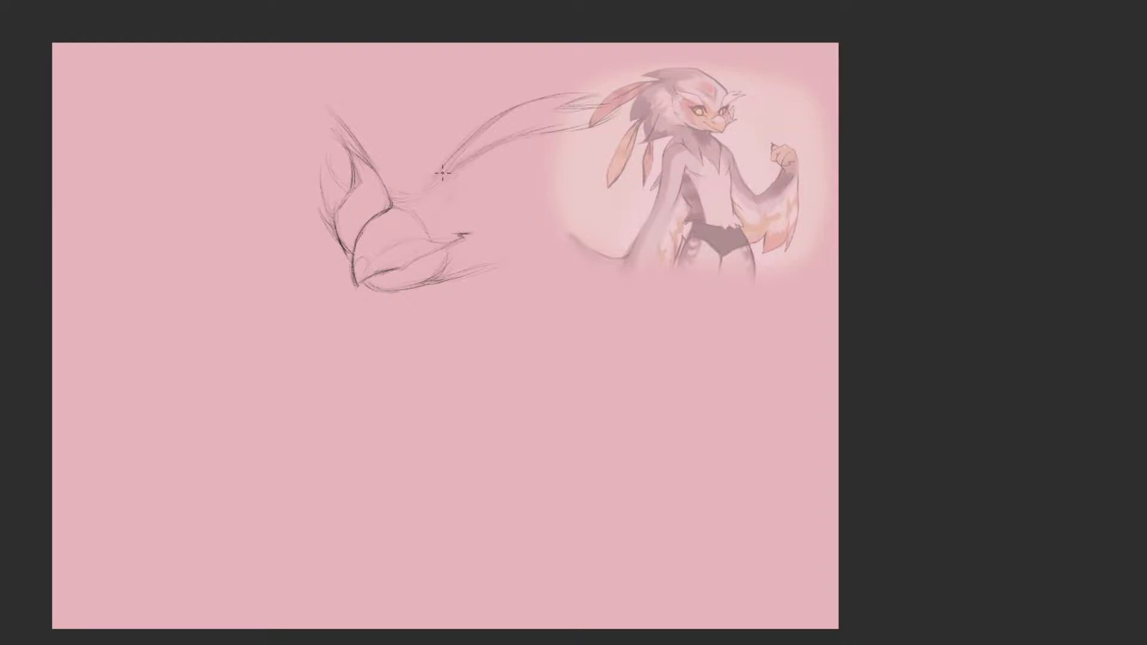
{"action": "mouse_move", "coordinate": [371, 216]}
{"action": "left_mouse_down"}
{"action": "mouse_move", "coordinate": [354, 232]}
{"action": "mouse_move", "coordinate": [355, 283]}
{"action": "mouse_move", "coordinate": [375, 229]}
{"action": "left_mouse_up"}
{"action": "left_click_drag", "start_coordinate": [356, 279], "coordinate": [377, 291]}
{"action": "key", "text": "m"}
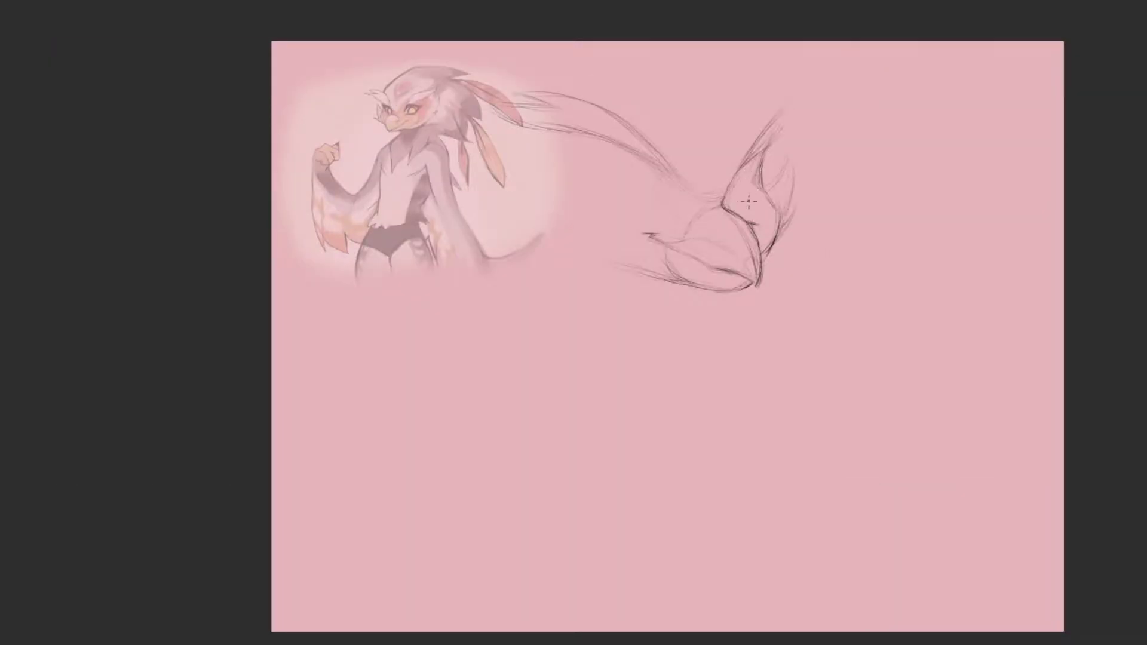
Step: Sketch both eyes with lids and round irises, and extend the far brow into a plume
{"action": "left_click_drag", "start_coordinate": [726, 200], "coordinate": [751, 192]}
{"action": "left_click_drag", "start_coordinate": [667, 187], "coordinate": [671, 207]}
{"action": "left_click_drag", "start_coordinate": [648, 163], "coordinate": [592, 179]}
{"action": "scroll", "coordinate": [757, 176], "scroll_direction": "down", "scroll_amount": 1}
{"action": "left_click_drag", "start_coordinate": [757, 174], "coordinate": [753, 197]}
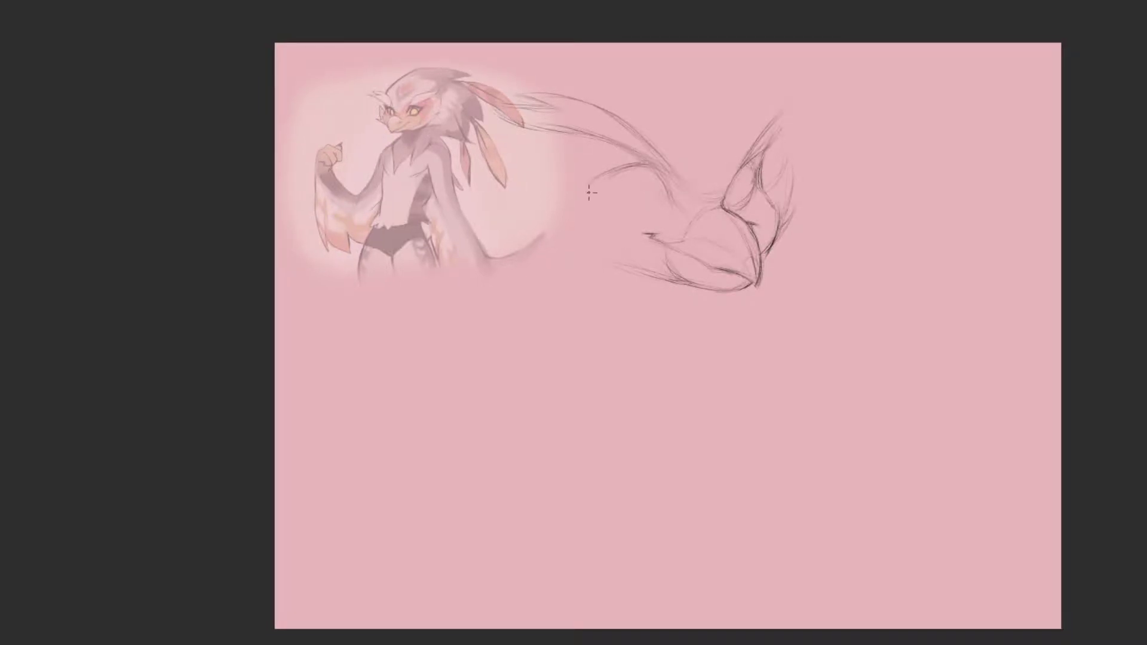
{"action": "mouse_move", "coordinate": [605, 194]}
{"action": "left_mouse_down"}
{"action": "mouse_move", "coordinate": [661, 214]}
{"action": "mouse_move", "coordinate": [636, 212]}
{"action": "mouse_move", "coordinate": [691, 210]}
{"action": "mouse_move", "coordinate": [666, 213]}
{"action": "mouse_move", "coordinate": [679, 236]}
{"action": "mouse_move", "coordinate": [736, 219]}
{"action": "mouse_move", "coordinate": [766, 228]}
{"action": "mouse_move", "coordinate": [677, 191]}
{"action": "mouse_move", "coordinate": [647, 203]}
{"action": "mouse_move", "coordinate": [636, 168]}
{"action": "mouse_move", "coordinate": [611, 184]}
{"action": "mouse_move", "coordinate": [623, 197]}
{"action": "mouse_move", "coordinate": [653, 174]}
{"action": "mouse_move", "coordinate": [643, 195]}
{"action": "mouse_move", "coordinate": [612, 192]}
{"action": "left_mouse_up"}
{"action": "left_click_drag", "start_coordinate": [741, 177], "coordinate": [729, 196]}
{"action": "mouse_move", "coordinate": [607, 175]}
{"action": "left_mouse_down"}
{"action": "mouse_move", "coordinate": [643, 168]}
{"action": "mouse_move", "coordinate": [567, 175]}
{"action": "mouse_move", "coordinate": [652, 169]}
{"action": "mouse_move", "coordinate": [674, 196]}
{"action": "mouse_move", "coordinate": [755, 157]}
{"action": "mouse_move", "coordinate": [832, 82]}
{"action": "mouse_move", "coordinate": [782, 131]}
{"action": "left_mouse_up"}
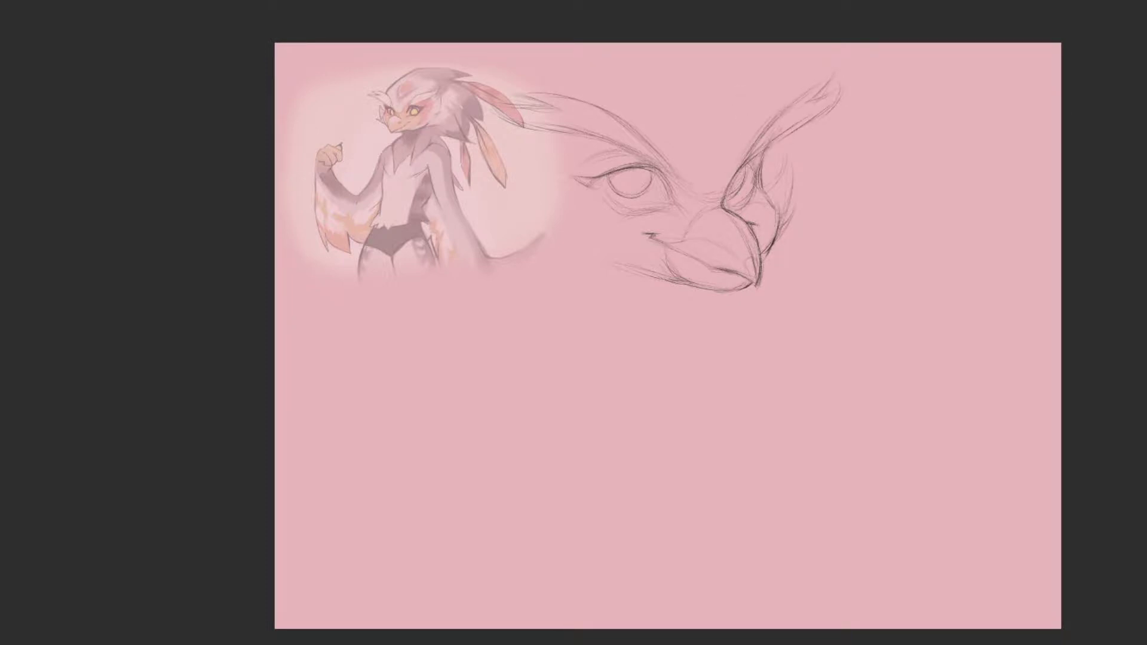
Step: Move the face sketch lower on the canvas, and add the nostril, jaw line and tufted cheek feathers
{"action": "left_click_drag", "start_coordinate": [705, 198], "coordinate": [771, 270]}
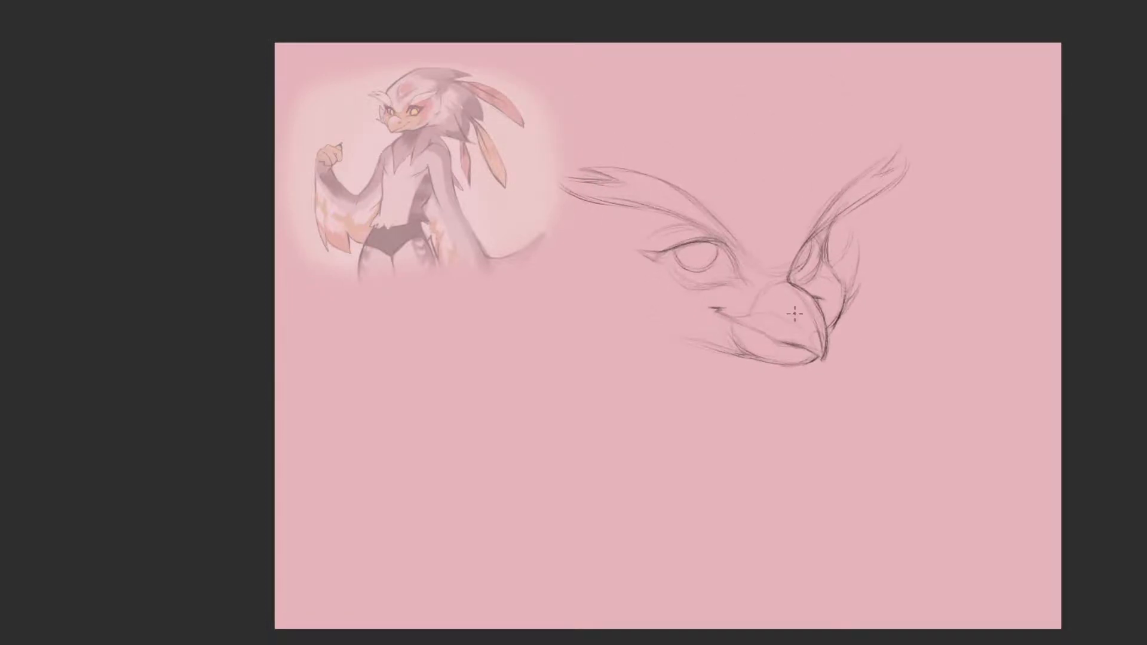
{"action": "left_click_drag", "start_coordinate": [775, 298], "coordinate": [780, 308]}
{"action": "mouse_move", "coordinate": [600, 284]}
{"action": "left_mouse_down"}
{"action": "mouse_move", "coordinate": [640, 345]}
{"action": "mouse_move", "coordinate": [706, 347]}
{"action": "left_mouse_up"}
{"action": "left_click_drag", "start_coordinate": [591, 318], "coordinate": [622, 335]}
{"action": "left_click_drag", "start_coordinate": [563, 294], "coordinate": [597, 305]}
{"action": "left_click_drag", "start_coordinate": [547, 251], "coordinate": [570, 299]}
{"action": "left_click_drag", "start_coordinate": [561, 229], "coordinate": [586, 219]}
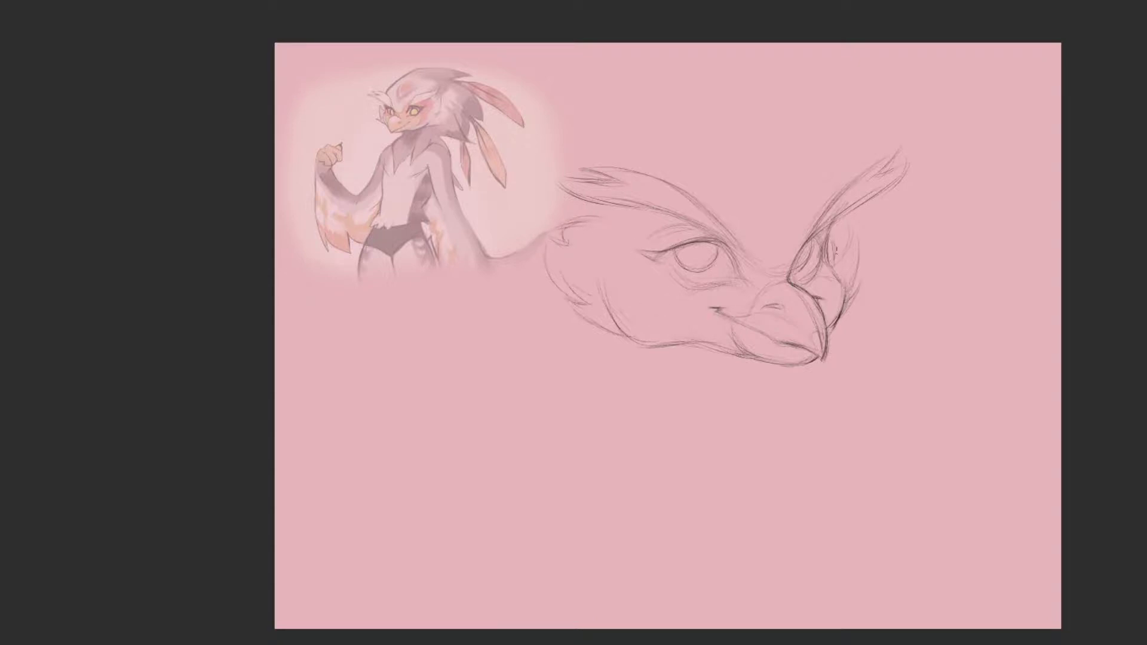
Step: Shift the face sketch further down and outward, and outline the crown of the head with a small front tuft
{"action": "left_click_drag", "start_coordinate": [793, 120], "coordinate": [834, 187]}
{"action": "left_click_drag", "start_coordinate": [728, 257], "coordinate": [793, 303]}
{"action": "mouse_move", "coordinate": [885, 188]}
{"action": "left_mouse_down"}
{"action": "mouse_move", "coordinate": [754, 113]}
{"action": "mouse_move", "coordinate": [781, 149]}
{"action": "mouse_move", "coordinate": [762, 144]}
{"action": "mouse_move", "coordinate": [744, 103]}
{"action": "left_mouse_up"}
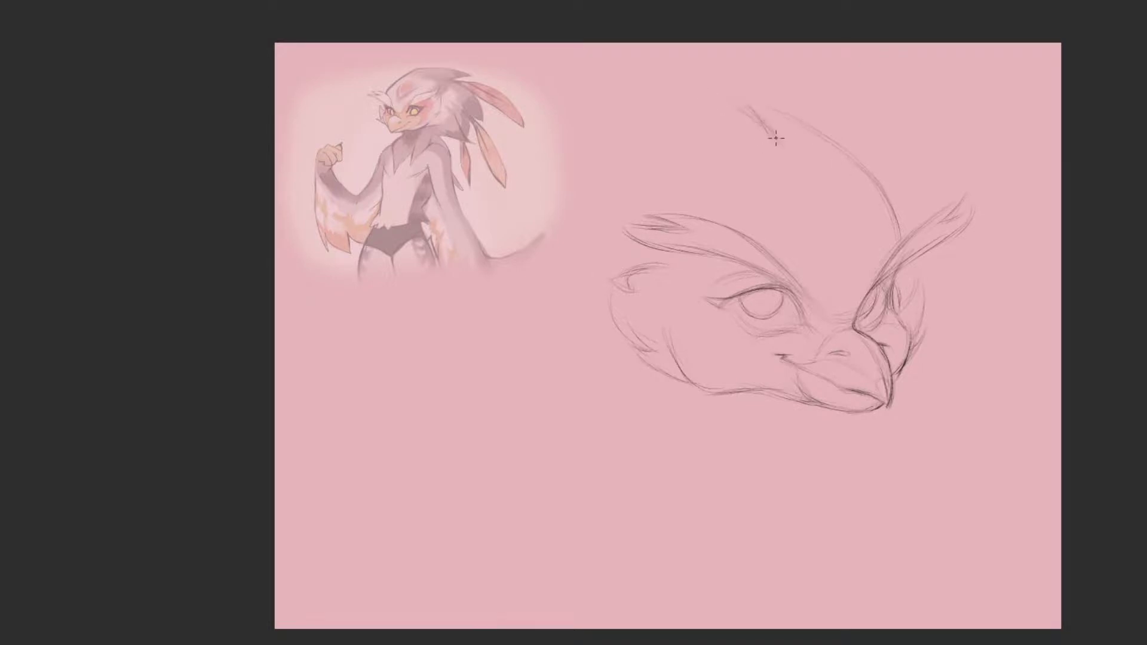
{"action": "mouse_move", "coordinate": [779, 140]}
{"action": "left_mouse_down"}
{"action": "mouse_move", "coordinate": [615, 120]}
{"action": "mouse_move", "coordinate": [565, 154]}
{"action": "mouse_move", "coordinate": [519, 298]}
{"action": "left_mouse_up"}
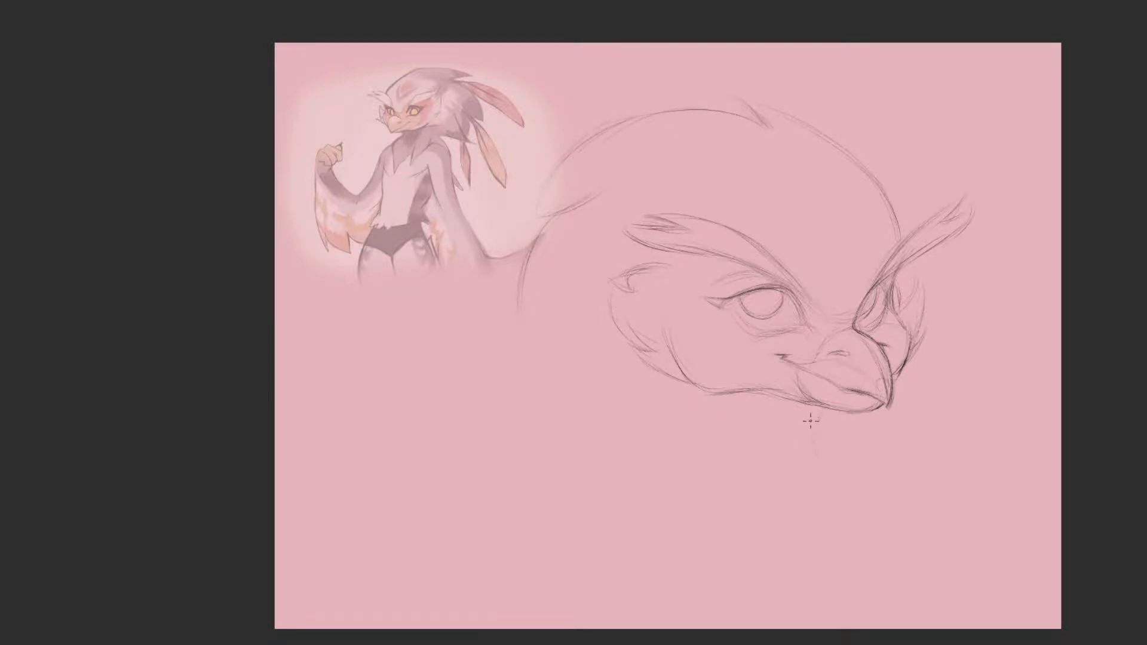
Step: Draw the front of the neck below the beak and the sloping line of the far shoulder
{"action": "mouse_move", "coordinate": [800, 413]}
{"action": "left_mouse_down"}
{"action": "mouse_move", "coordinate": [811, 480]}
{"action": "mouse_move", "coordinate": [888, 536]}
{"action": "left_mouse_up"}
{"action": "key", "text": "ctrl+z"}
{"action": "left_click_drag", "start_coordinate": [809, 458], "coordinate": [898, 527]}
Step: Replace the back of the head with a larger crown contour and long pointed feathers sweeping backward
{"action": "left_click_drag", "start_coordinate": [534, 241], "coordinate": [515, 382]}
{"action": "key", "text": "ctrl+z"}
{"action": "mouse_move", "coordinate": [518, 305]}
{"action": "left_mouse_down"}
{"action": "mouse_move", "coordinate": [550, 179]}
{"action": "mouse_move", "coordinate": [633, 123]}
{"action": "left_mouse_up"}
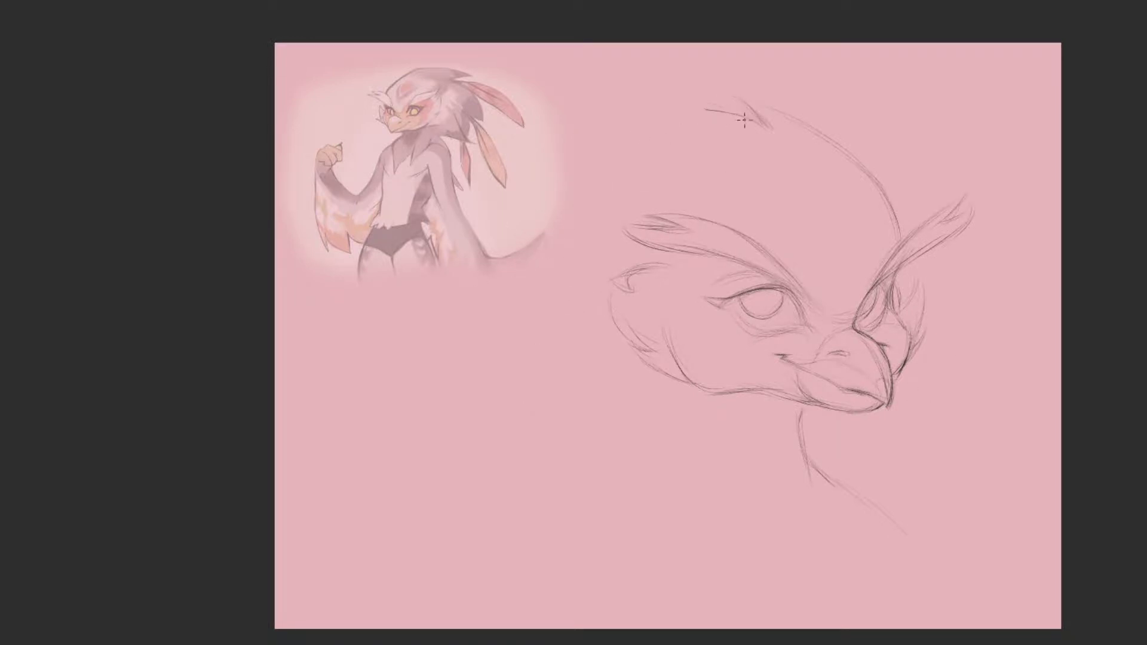
{"action": "left_click_drag", "start_coordinate": [727, 112], "coordinate": [552, 124]}
{"action": "mouse_move", "coordinate": [530, 210]}
{"action": "left_mouse_down"}
{"action": "mouse_move", "coordinate": [495, 233]}
{"action": "mouse_move", "coordinate": [451, 299]}
{"action": "mouse_move", "coordinate": [437, 358]}
{"action": "left_mouse_up"}
{"action": "left_click_drag", "start_coordinate": [507, 239], "coordinate": [445, 322]}
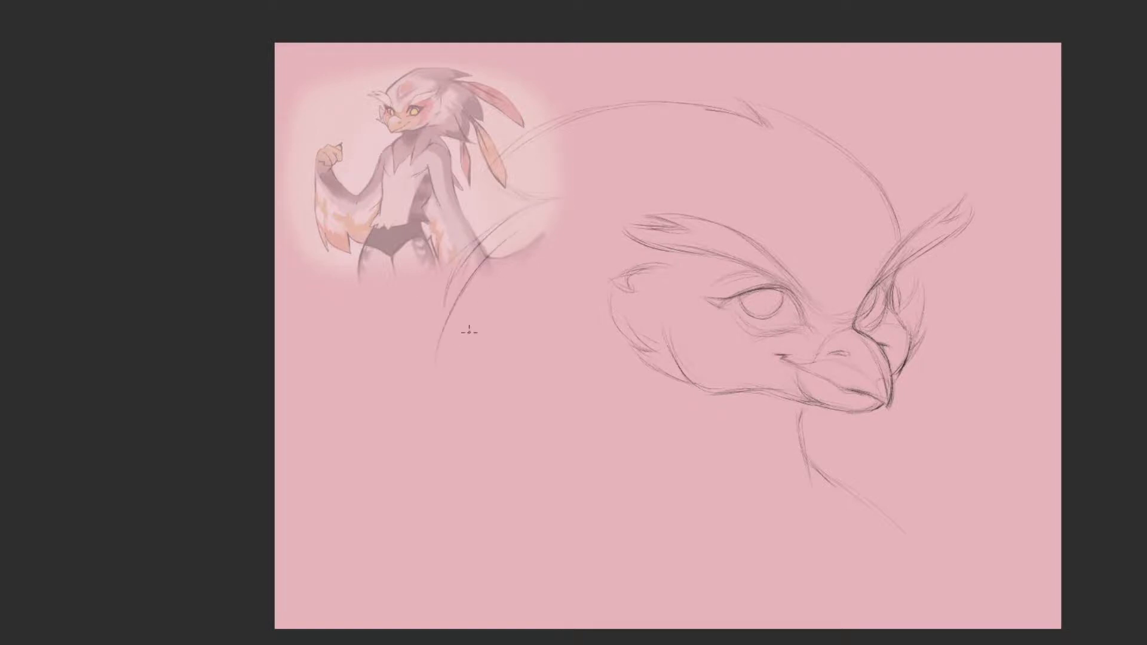
{"action": "left_click_drag", "start_coordinate": [434, 363], "coordinate": [568, 297]}
{"action": "left_click_drag", "start_coordinate": [564, 350], "coordinate": [476, 354]}
Step: Sketch the nape and near shoulder, and add curved collar feather lines on the far side of the chest
{"action": "mouse_move", "coordinate": [551, 358]}
{"action": "left_mouse_down"}
{"action": "mouse_move", "coordinate": [596, 345]}
{"action": "mouse_move", "coordinate": [538, 365]}
{"action": "mouse_move", "coordinate": [606, 350]}
{"action": "mouse_move", "coordinate": [585, 380]}
{"action": "mouse_move", "coordinate": [607, 387]}
{"action": "mouse_move", "coordinate": [635, 433]}
{"action": "mouse_move", "coordinate": [631, 417]}
{"action": "left_mouse_up"}
{"action": "mouse_move", "coordinate": [629, 413]}
{"action": "left_mouse_down"}
{"action": "mouse_move", "coordinate": [644, 463]}
{"action": "mouse_move", "coordinate": [576, 510]}
{"action": "mouse_move", "coordinate": [556, 541]}
{"action": "left_mouse_up"}
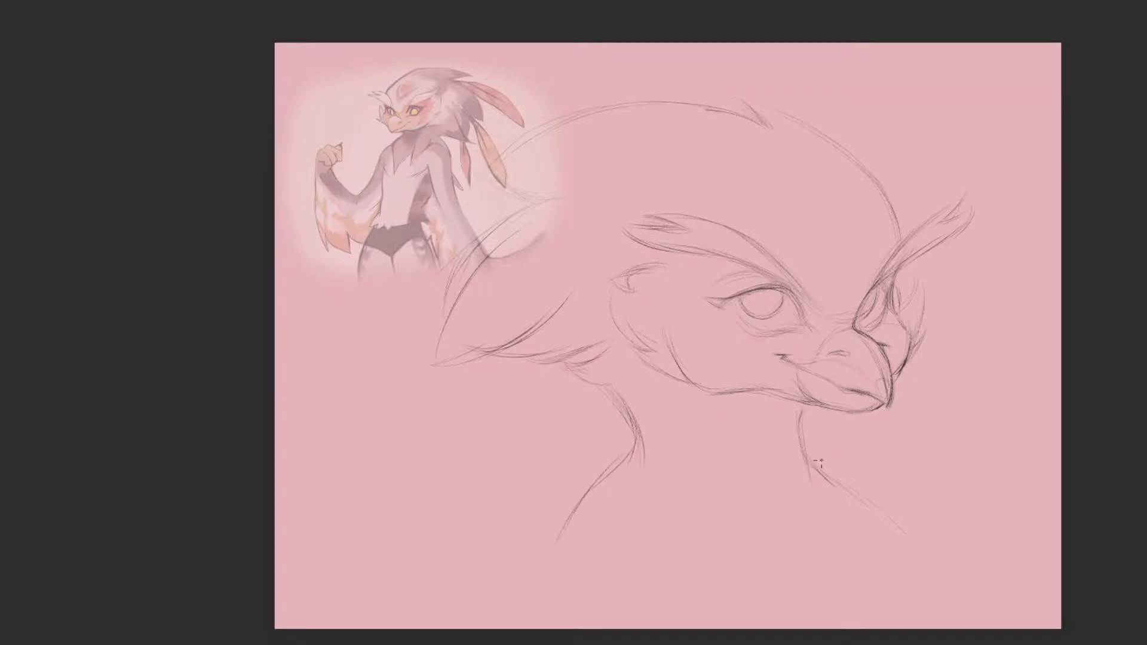
{"action": "left_click_drag", "start_coordinate": [749, 291], "coordinate": [770, 286]}
{"action": "left_click_drag", "start_coordinate": [815, 472], "coordinate": [856, 555]}
{"action": "left_click_drag", "start_coordinate": [841, 507], "coordinate": [927, 549]}
{"action": "left_click_drag", "start_coordinate": [854, 561], "coordinate": [856, 602]}
{"action": "left_click_drag", "start_coordinate": [794, 525], "coordinate": [811, 615]}
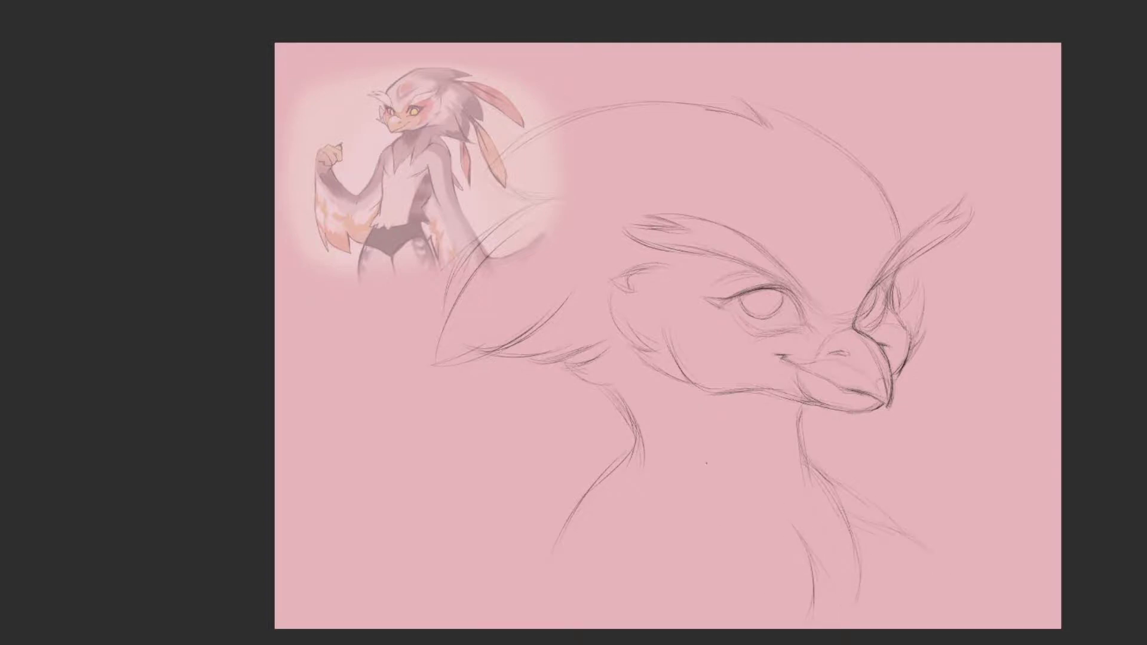
Step: Draw the throat line under the jaw, and erase and redraw the nape and near shoulder for a slimmer neck
{"action": "left_click_drag", "start_coordinate": [716, 399], "coordinate": [796, 450]}
{"action": "key", "text": "e"}
{"action": "left_click_drag", "start_coordinate": [638, 451], "coordinate": [544, 578]}
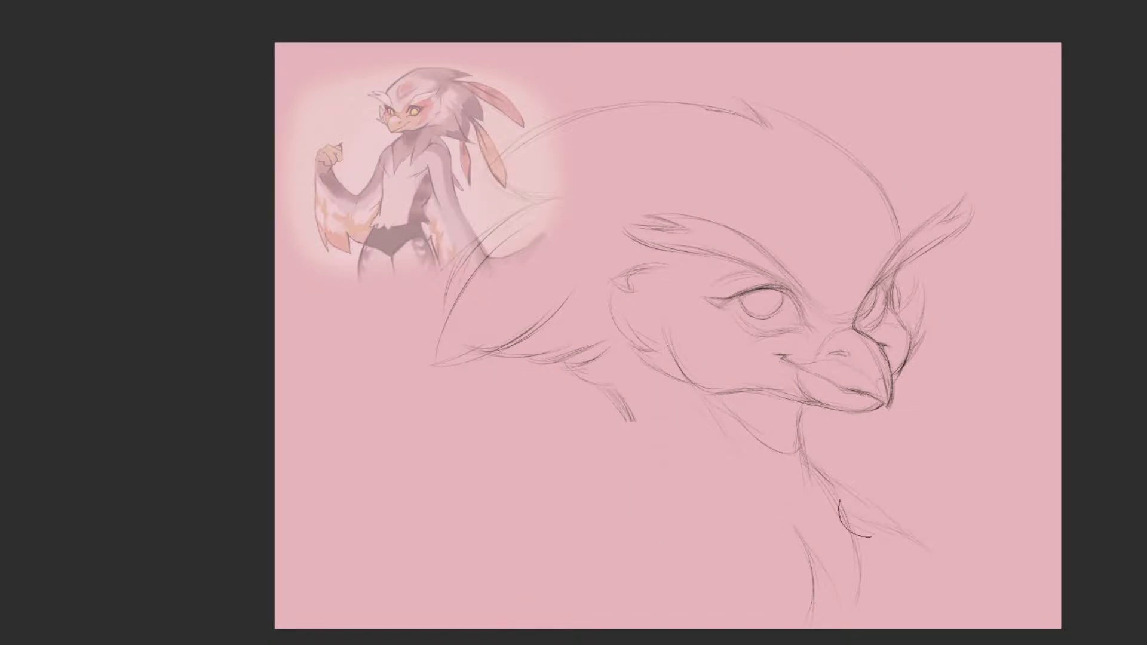
{"action": "key", "text": "h"}
{"action": "key", "text": "ctrl+z"}
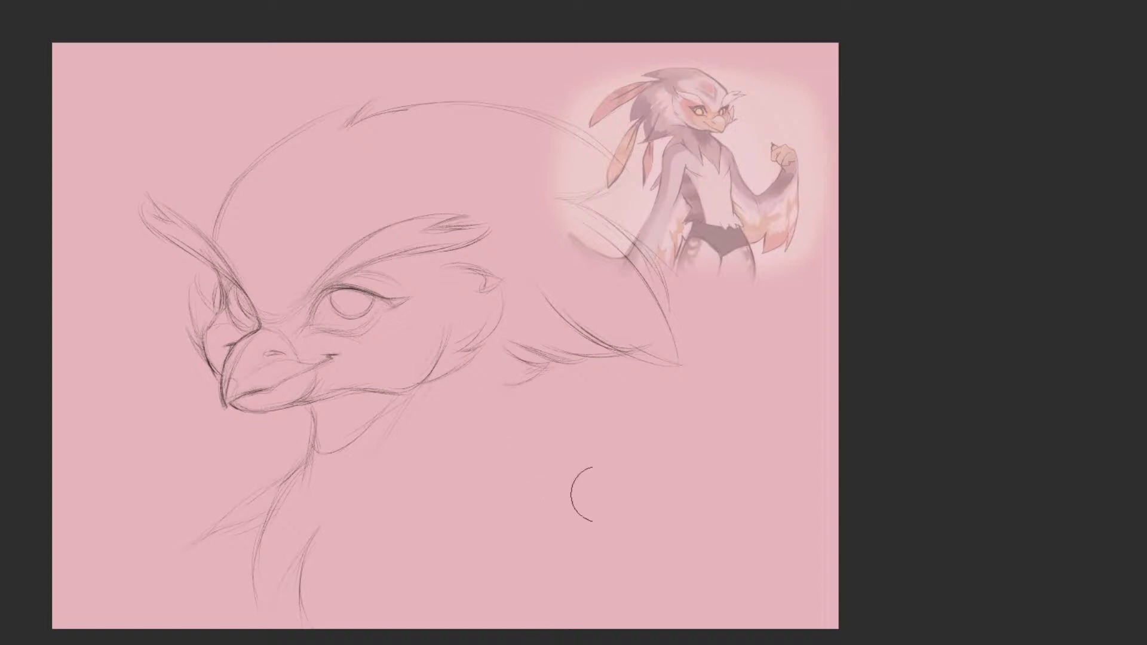
{"action": "mouse_move", "coordinate": [514, 380]}
{"action": "left_mouse_down"}
{"action": "mouse_move", "coordinate": [478, 399]}
{"action": "mouse_move", "coordinate": [448, 461]}
{"action": "mouse_move", "coordinate": [571, 525]}
{"action": "mouse_move", "coordinate": [515, 567]}
{"action": "left_mouse_up"}
{"action": "key", "text": "m"}
Step: Sketch the feather line inside the near shoulder and a pointed feather notch in the middle of the chest
{"action": "mouse_move", "coordinate": [515, 565]}
{"action": "left_mouse_down"}
{"action": "mouse_move", "coordinate": [579, 531]}
{"action": "mouse_move", "coordinate": [549, 615]}
{"action": "left_mouse_up"}
{"action": "left_click_drag", "start_coordinate": [597, 519], "coordinate": [550, 618]}
{"action": "left_click_drag", "start_coordinate": [714, 556], "coordinate": [654, 623]}
{"action": "left_click_drag", "start_coordinate": [716, 559], "coordinate": [733, 620]}
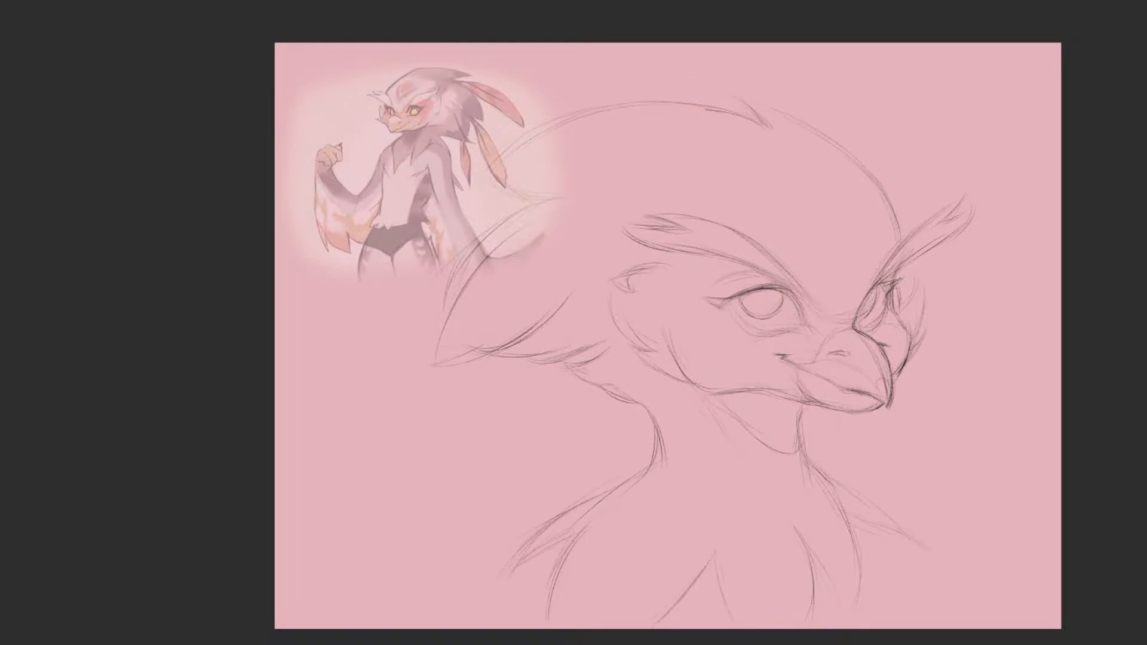
Step: Move the whole sketch up slightly, and outline both shoulders and upper arms down toward the canvas edge
{"action": "left_click_drag", "start_coordinate": [717, 371], "coordinate": [726, 346]}
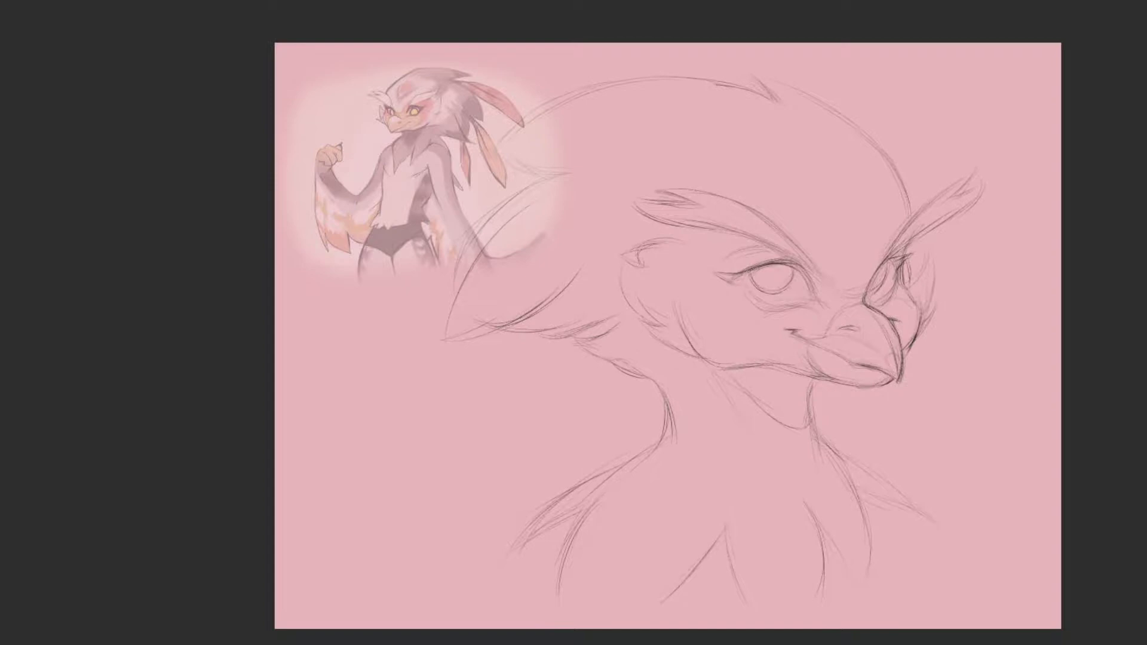
{"action": "mouse_move", "coordinate": [924, 515]}
{"action": "left_mouse_down"}
{"action": "mouse_move", "coordinate": [956, 537]}
{"action": "mouse_move", "coordinate": [978, 618]}
{"action": "left_mouse_up"}
{"action": "mouse_move", "coordinate": [506, 564]}
{"action": "left_mouse_down"}
{"action": "mouse_move", "coordinate": [499, 596]}
{"action": "mouse_move", "coordinate": [476, 621]}
{"action": "left_mouse_up"}
{"action": "left_click_drag", "start_coordinate": [842, 563], "coordinate": [851, 596]}
{"action": "left_click_drag", "start_coordinate": [572, 481], "coordinate": [644, 441]}
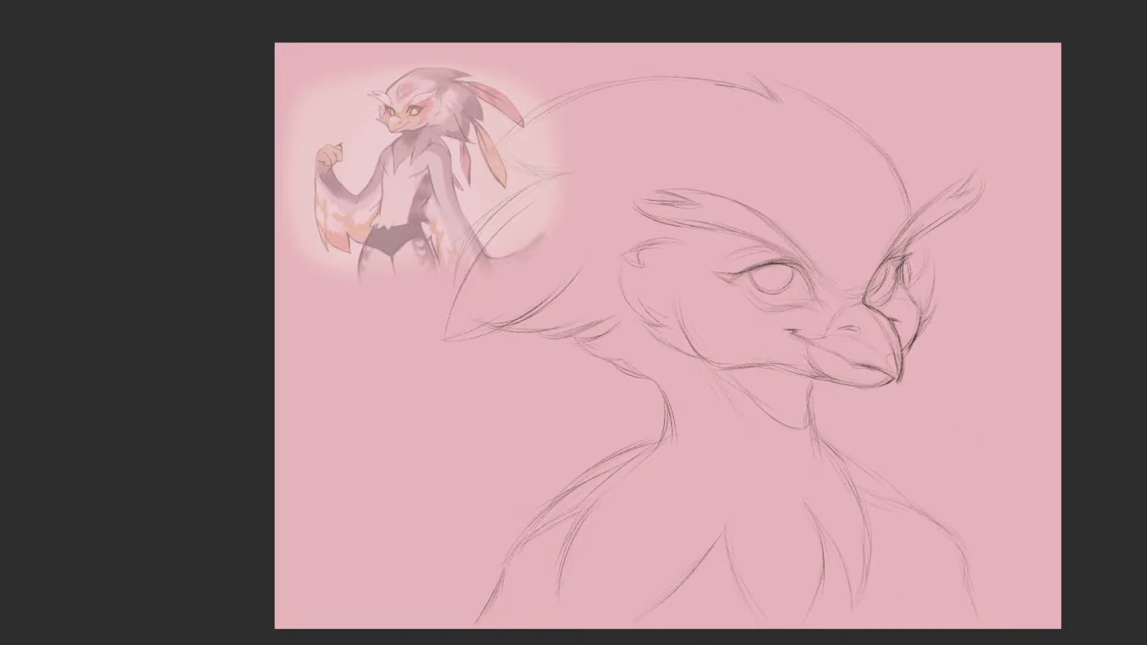
Step: Darken the feather lines on the near shoulder and chest notch, and add detail beside the far arm
{"action": "left_click_drag", "start_coordinate": [576, 513], "coordinate": [552, 582]}
{"action": "left_click_drag", "start_coordinate": [722, 540], "coordinate": [687, 583]}
{"action": "mouse_move", "coordinate": [877, 514]}
{"action": "left_mouse_down"}
{"action": "mouse_move", "coordinate": [851, 471]}
{"action": "mouse_move", "coordinate": [880, 524]}
{"action": "left_mouse_up"}
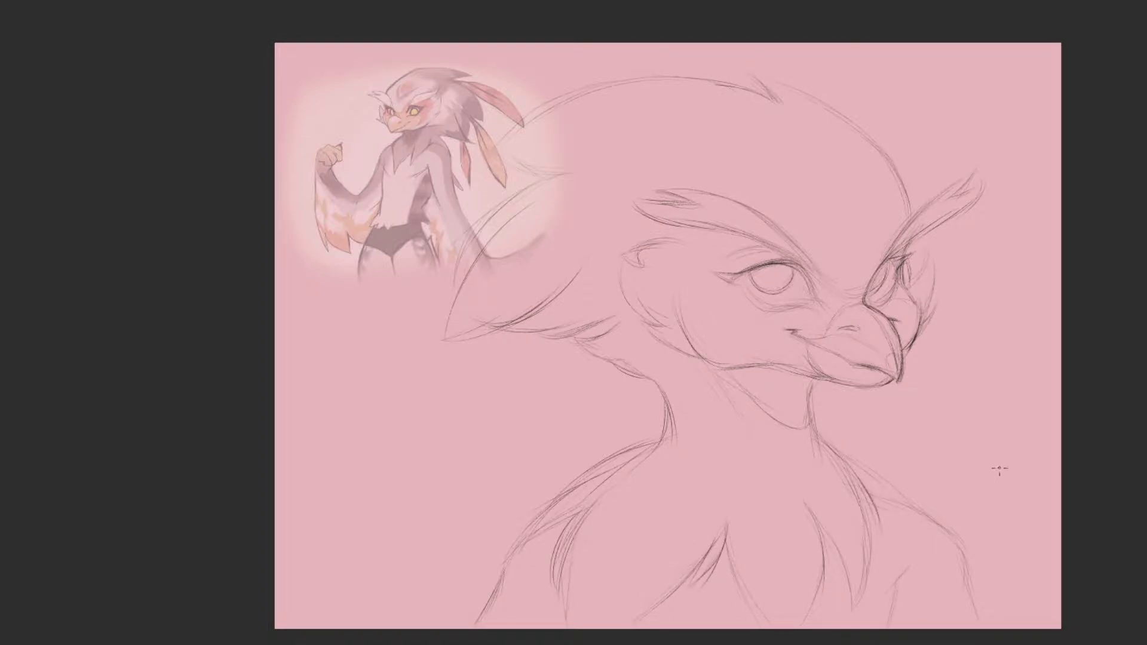
Step: Extend the far arm's outline to the canvas edge, and restore the reference image to full opacity
{"action": "scroll", "coordinate": [964, 194], "scroll_direction": "down", "scroll_amount": 2}
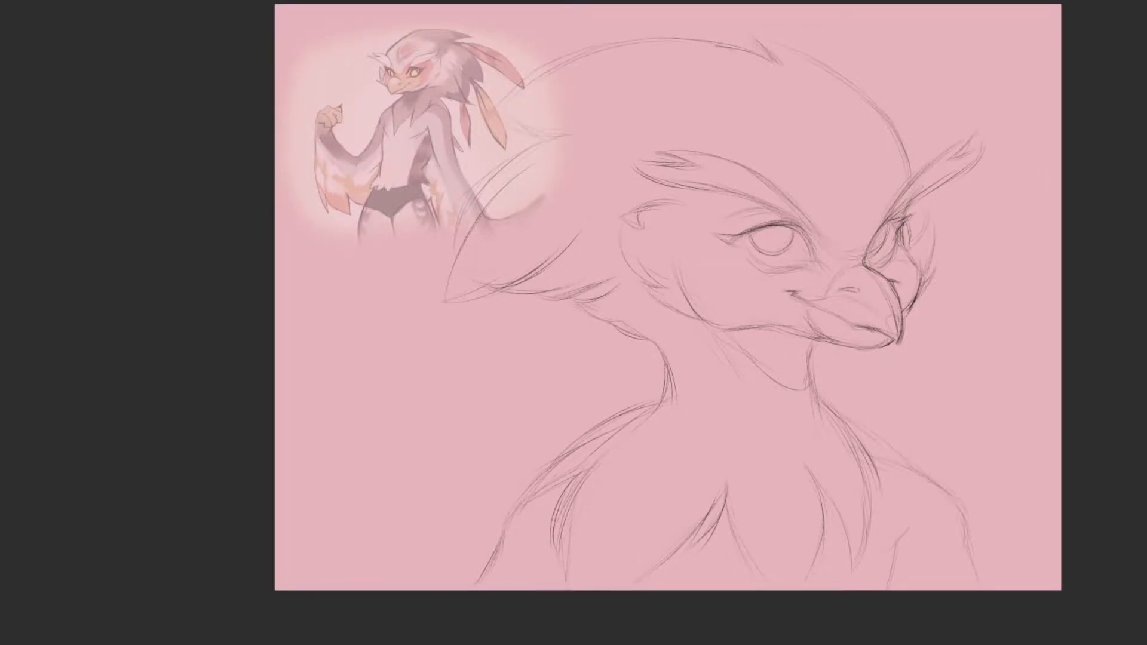
{"action": "left_click_drag", "start_coordinate": [966, 550], "coordinate": [982, 589]}
{"action": "key", "text": "0"}
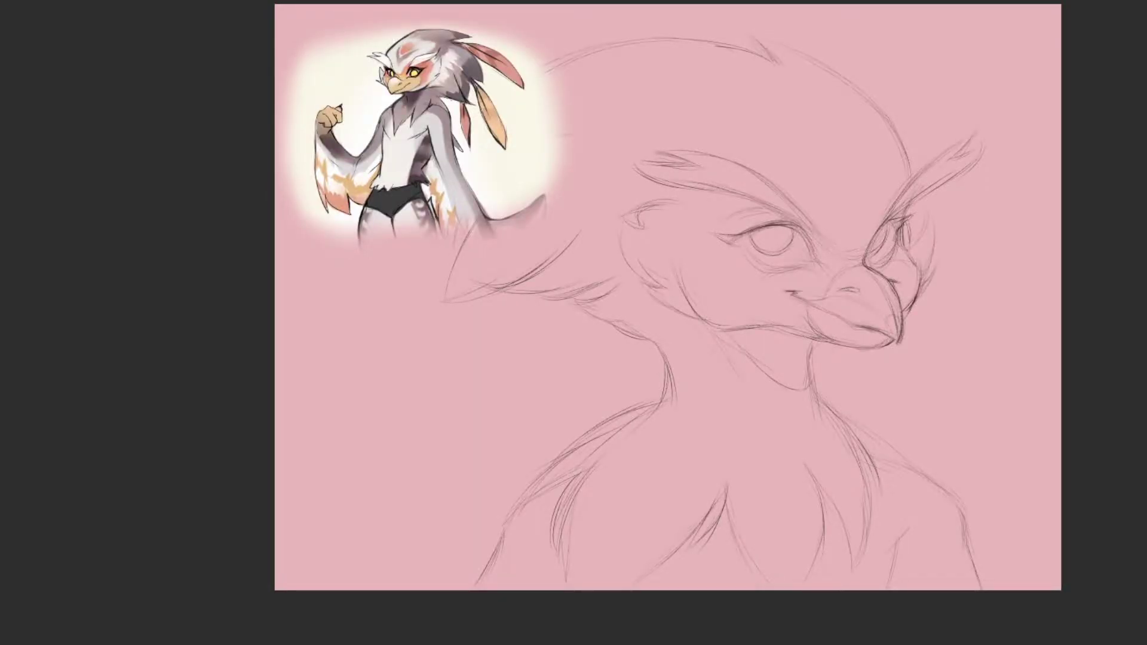
{"action": "left_click_drag", "start_coordinate": [813, 259], "coordinate": [770, 367]}
{"action": "key", "text": "ctrl+z"}
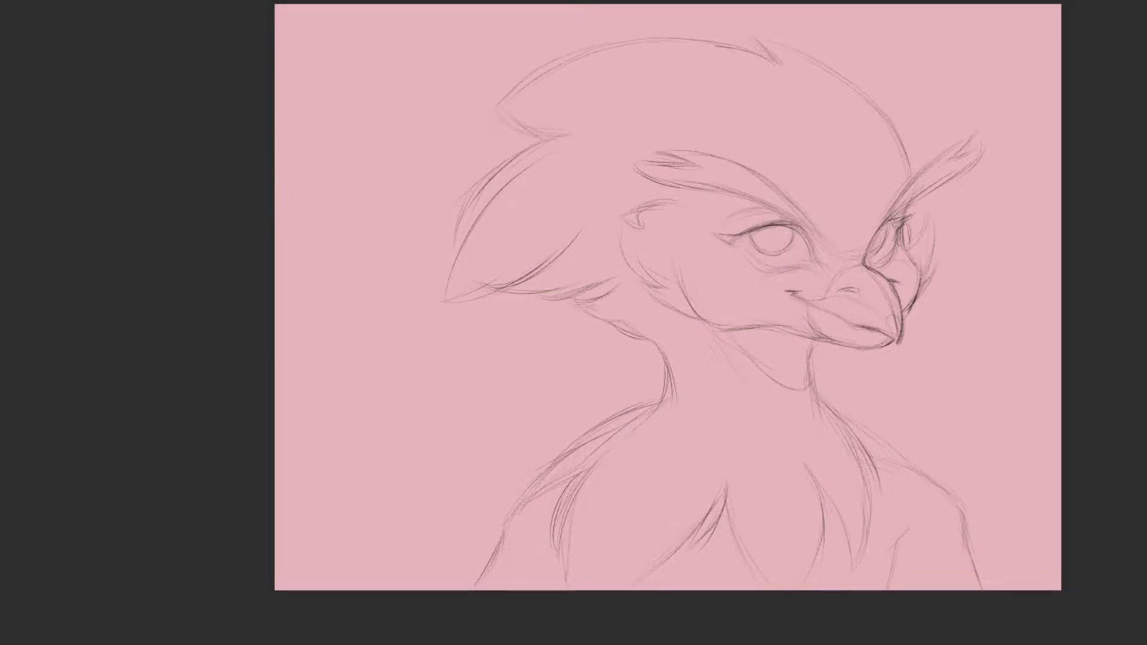
{"action": "left_click_drag", "start_coordinate": [780, 212], "coordinate": [762, 305]}
{"action": "key", "text": "ctrl+z"}
Step: Block in the main mass of the head, neck and torso with a muted mauve-grey beneath the sketch lines
{"action": "mouse_move", "coordinate": [730, 208]}
{"action": "left_mouse_down"}
{"action": "mouse_move", "coordinate": [783, 210]}
{"action": "mouse_move", "coordinate": [604, 224]}
{"action": "mouse_move", "coordinate": [696, 256]}
{"action": "mouse_move", "coordinate": [693, 511]}
{"action": "mouse_move", "coordinate": [658, 550]}
{"action": "mouse_move", "coordinate": [929, 571]}
{"action": "left_mouse_up"}
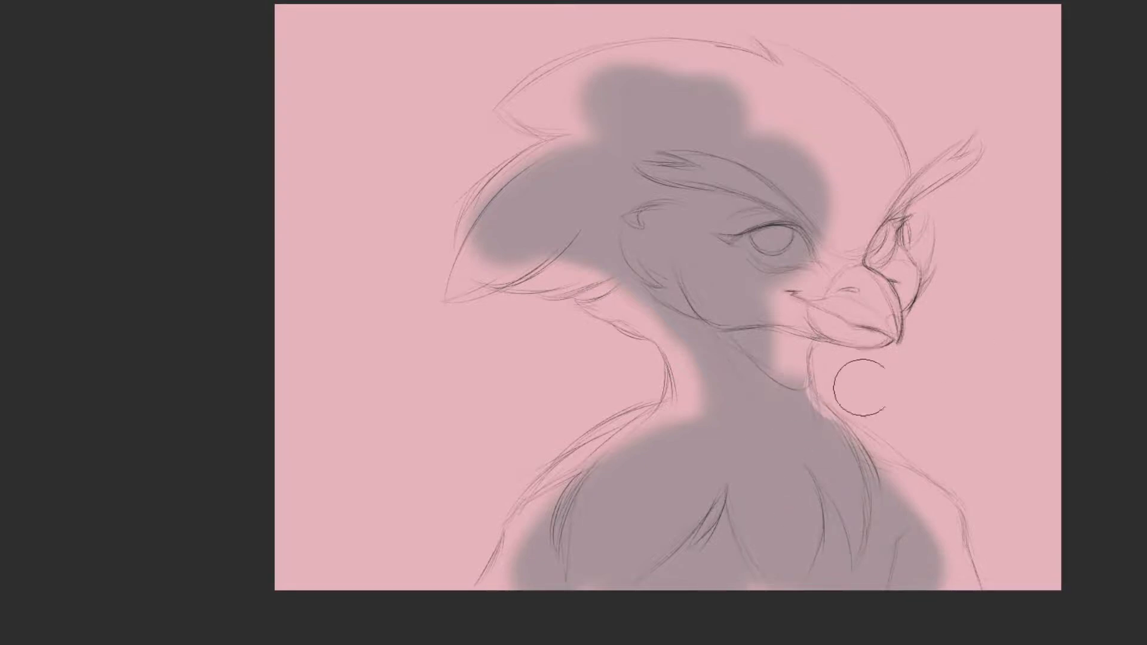
{"action": "left_click_drag", "start_coordinate": [832, 197], "coordinate": [837, 170]}
{"action": "mouse_move", "coordinate": [788, 293]}
{"action": "left_mouse_down"}
{"action": "mouse_move", "coordinate": [729, 364]}
{"action": "mouse_move", "coordinate": [691, 323]}
{"action": "mouse_move", "coordinate": [633, 430]}
{"action": "mouse_move", "coordinate": [525, 507]}
{"action": "mouse_move", "coordinate": [645, 418]}
{"action": "mouse_move", "coordinate": [537, 519]}
{"action": "mouse_move", "coordinate": [478, 606]}
{"action": "left_mouse_up"}
{"action": "left_click_drag", "start_coordinate": [677, 330], "coordinate": [669, 413]}
Step: Extend the mauve-grey fill to the outlines of the face, crown, back crest feathers and far shoulder
{"action": "mouse_move", "coordinate": [777, 359]}
{"action": "left_mouse_down"}
{"action": "mouse_move", "coordinate": [819, 311]}
{"action": "mouse_move", "coordinate": [860, 335]}
{"action": "mouse_move", "coordinate": [891, 326]}
{"action": "mouse_move", "coordinate": [887, 294]}
{"action": "mouse_move", "coordinate": [905, 285]}
{"action": "mouse_move", "coordinate": [871, 252]}
{"action": "mouse_move", "coordinate": [890, 165]}
{"action": "left_mouse_up"}
{"action": "mouse_move", "coordinate": [621, 263]}
{"action": "left_mouse_down"}
{"action": "mouse_move", "coordinate": [660, 332]}
{"action": "mouse_move", "coordinate": [622, 320]}
{"action": "mouse_move", "coordinate": [610, 302]}
{"action": "left_mouse_up"}
{"action": "mouse_move", "coordinate": [789, 403]}
{"action": "left_mouse_down"}
{"action": "mouse_move", "coordinate": [830, 412]}
{"action": "mouse_move", "coordinate": [896, 471]}
{"action": "mouse_move", "coordinate": [944, 525]}
{"action": "mouse_move", "coordinate": [958, 577]}
{"action": "mouse_move", "coordinate": [949, 582]}
{"action": "left_mouse_up"}
{"action": "mouse_move", "coordinate": [603, 304]}
{"action": "left_mouse_down"}
{"action": "mouse_move", "coordinate": [576, 256]}
{"action": "mouse_move", "coordinate": [598, 303]}
{"action": "mouse_move", "coordinate": [478, 271]}
{"action": "mouse_move", "coordinate": [537, 280]}
{"action": "mouse_move", "coordinate": [472, 214]}
{"action": "mouse_move", "coordinate": [475, 200]}
{"action": "mouse_move", "coordinate": [515, 192]}
{"action": "left_mouse_up"}
{"action": "left_click_drag", "start_coordinate": [472, 272], "coordinate": [457, 290]}
{"action": "mouse_move", "coordinate": [565, 114]}
{"action": "left_mouse_down"}
{"action": "mouse_move", "coordinate": [525, 113]}
{"action": "mouse_move", "coordinate": [566, 102]}
{"action": "mouse_move", "coordinate": [524, 96]}
{"action": "mouse_move", "coordinate": [691, 54]}
{"action": "mouse_move", "coordinate": [735, 110]}
{"action": "mouse_move", "coordinate": [730, 64]}
{"action": "mouse_move", "coordinate": [713, 58]}
{"action": "mouse_move", "coordinate": [812, 113]}
{"action": "mouse_move", "coordinate": [803, 81]}
{"action": "mouse_move", "coordinate": [894, 197]}
{"action": "mouse_move", "coordinate": [864, 136]}
{"action": "left_mouse_up"}
Step: Fill the far brow plume and the far cheek feathers with the mauve-grey base colour
{"action": "mouse_move", "coordinate": [917, 267]}
{"action": "left_mouse_down"}
{"action": "mouse_move", "coordinate": [909, 250]}
{"action": "mouse_move", "coordinate": [924, 247]}
{"action": "mouse_move", "coordinate": [909, 200]}
{"action": "mouse_move", "coordinate": [955, 172]}
{"action": "mouse_move", "coordinate": [914, 200]}
{"action": "mouse_move", "coordinate": [971, 138]}
{"action": "mouse_move", "coordinate": [943, 167]}
{"action": "mouse_move", "coordinate": [971, 162]}
{"action": "left_mouse_up"}
{"action": "left_click_drag", "start_coordinate": [919, 246], "coordinate": [928, 216]}
{"action": "left_click_drag", "start_coordinate": [928, 216], "coordinate": [923, 276]}
{"action": "key", "text": "ctrl+z"}
{"action": "left_click_drag", "start_coordinate": [929, 236], "coordinate": [916, 270]}
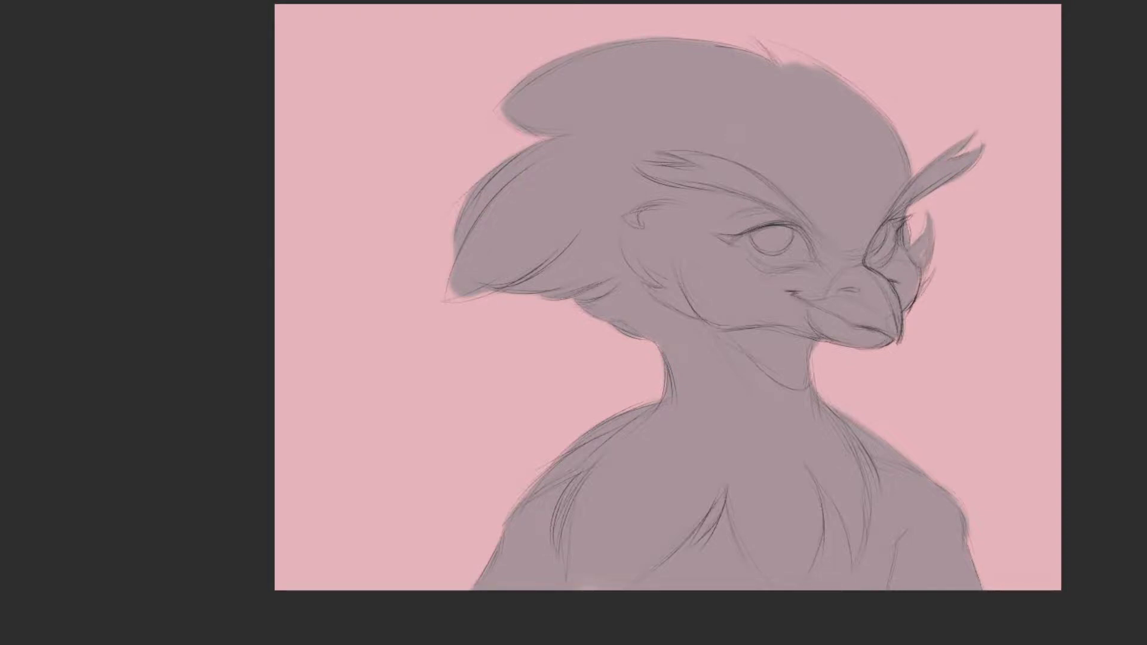
Step: Clean up the silhouette's edges at the far cheek, crest tip and nape, and fill the crown's front tuft
{"action": "left_click_drag", "start_coordinate": [927, 215], "coordinate": [919, 242]}
{"action": "mouse_move", "coordinate": [914, 299]}
{"action": "left_mouse_down"}
{"action": "mouse_move", "coordinate": [927, 276]}
{"action": "mouse_move", "coordinate": [909, 293]}
{"action": "left_mouse_up"}
{"action": "mouse_move", "coordinate": [450, 299]}
{"action": "left_mouse_down"}
{"action": "mouse_move", "coordinate": [493, 291]}
{"action": "mouse_move", "coordinate": [449, 287]}
{"action": "left_mouse_up"}
{"action": "left_click_drag", "start_coordinate": [656, 344], "coordinate": [665, 353]}
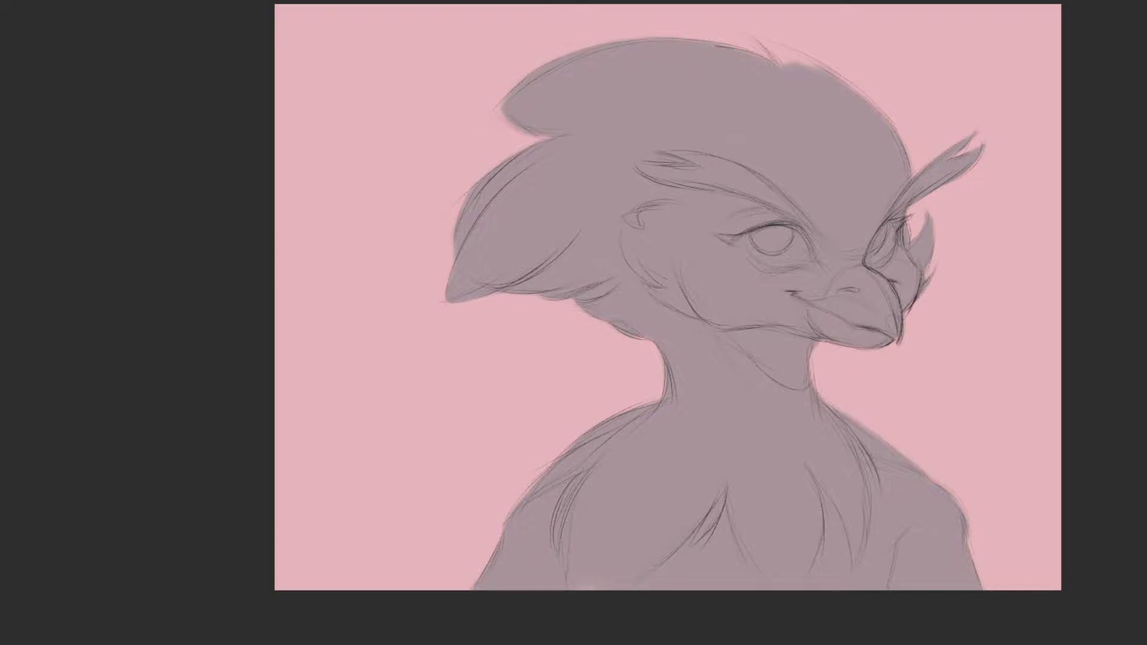
{"action": "key", "text": "m"}
{"action": "mouse_move", "coordinate": [230, 118]}
{"action": "left_mouse_down"}
{"action": "mouse_move", "coordinate": [275, 79]}
{"action": "mouse_move", "coordinate": [362, 36]}
{"action": "left_mouse_up"}
{"action": "left_click_drag", "start_coordinate": [361, 36], "coordinate": [304, 65]}
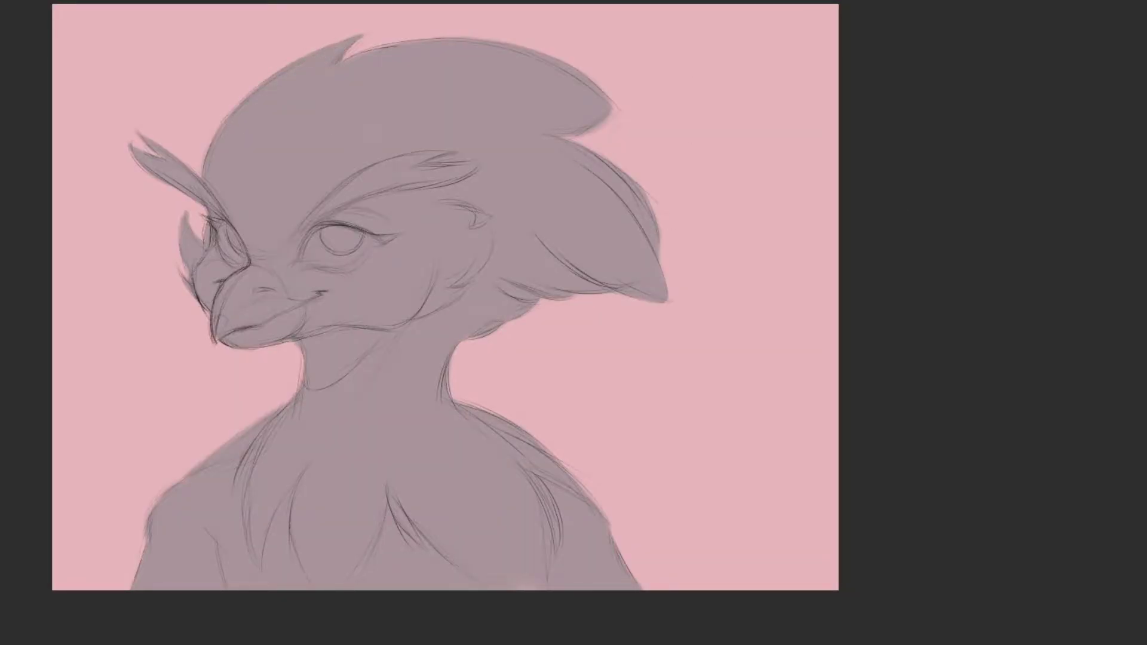
Step: Darken the near eye's upper lid and the far eye's lid and iris outline
{"action": "key", "text": "m"}
{"action": "scroll", "coordinate": [1132, 195], "scroll_direction": "up", "scroll_amount": 4}
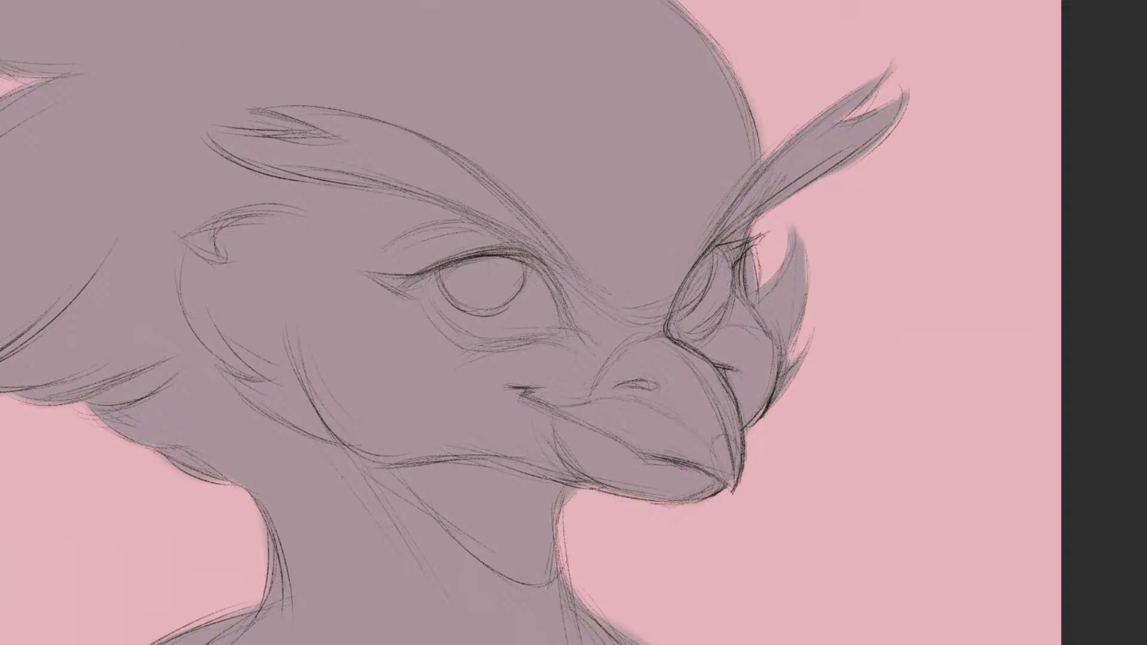
{"action": "mouse_move", "coordinate": [413, 278]}
{"action": "left_mouse_down"}
{"action": "mouse_move", "coordinate": [530, 258]}
{"action": "mouse_move", "coordinate": [449, 293]}
{"action": "left_mouse_up"}
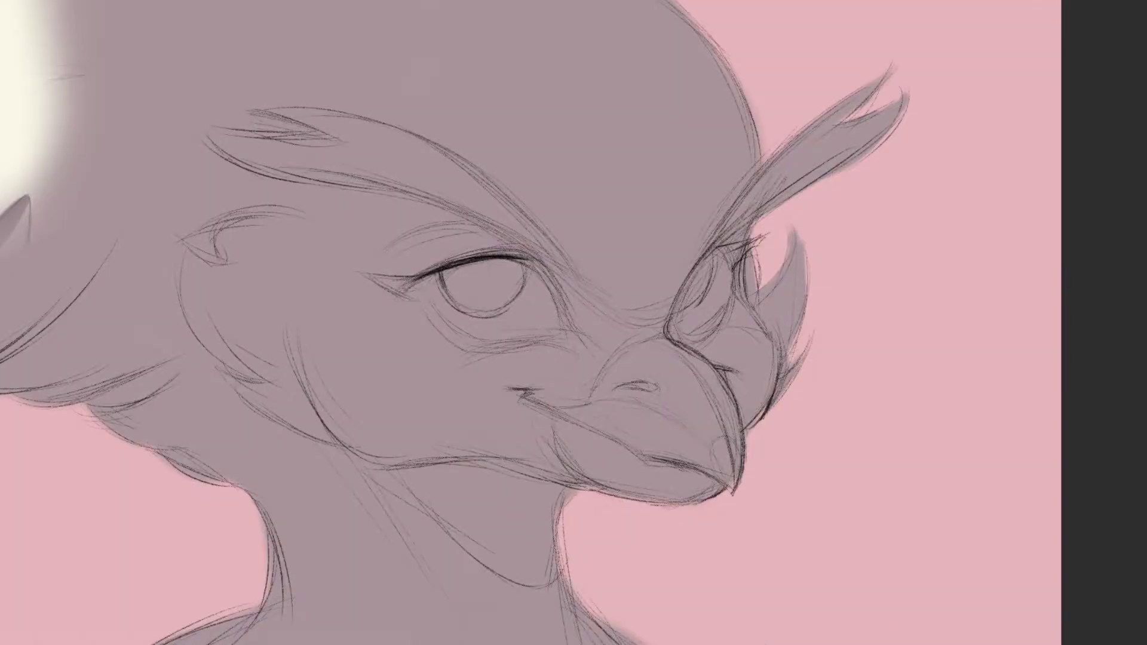
{"action": "mouse_move", "coordinate": [690, 275]}
{"action": "left_mouse_down"}
{"action": "mouse_move", "coordinate": [757, 239]}
{"action": "mouse_move", "coordinate": [684, 313]}
{"action": "mouse_move", "coordinate": [675, 305]}
{"action": "mouse_move", "coordinate": [675, 343]}
{"action": "left_mouse_up"}
{"action": "left_click_drag", "start_coordinate": [683, 292], "coordinate": [668, 323]}
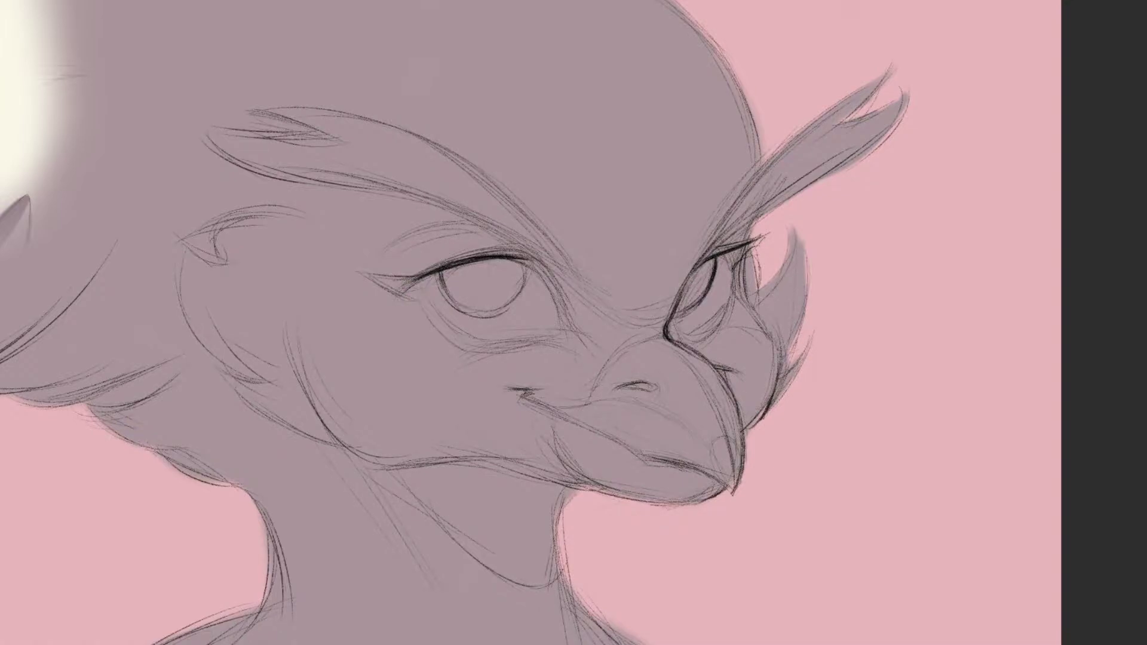
Step: Thicken the near eye's upper lash line out to its corner, and darken the iris outline
{"action": "left_click_drag", "start_coordinate": [429, 269], "coordinate": [490, 250]}
{"action": "left_click_drag", "start_coordinate": [442, 286], "coordinate": [462, 306]}
{"action": "left_click_drag", "start_coordinate": [523, 273], "coordinate": [512, 311]}
{"action": "left_click_drag", "start_coordinate": [514, 258], "coordinate": [545, 277]}
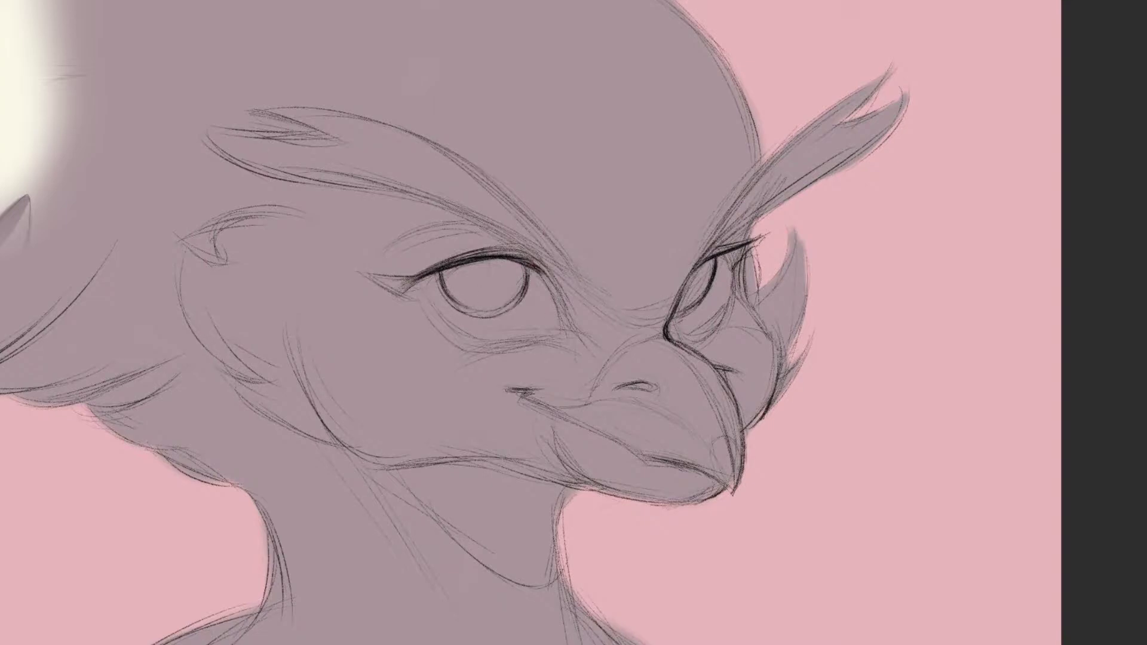
{"action": "left_click_drag", "start_coordinate": [364, 273], "coordinate": [425, 272]}
Step: Redraw the upper edge of the far brow plume with darker, cleaner lines
{"action": "left_click_drag", "start_coordinate": [751, 190], "coordinate": [826, 113]}
{"action": "key", "text": "ctrl+z"}
{"action": "left_click_drag", "start_coordinate": [775, 156], "coordinate": [888, 75]}
{"action": "left_click_drag", "start_coordinate": [712, 228], "coordinate": [801, 132]}
{"action": "left_click_drag", "start_coordinate": [698, 258], "coordinate": [761, 174]}
{"action": "left_click_drag", "start_coordinate": [713, 239], "coordinate": [789, 147]}
{"action": "left_click_drag", "start_coordinate": [693, 265], "coordinate": [759, 173]}
Step: Mirror the canvas and darken the beak's front contour from the far eye's inner corner down to the tip
{"action": "key", "text": "m"}
{"action": "left_click_drag", "start_coordinate": [443, 343], "coordinate": [422, 354]}
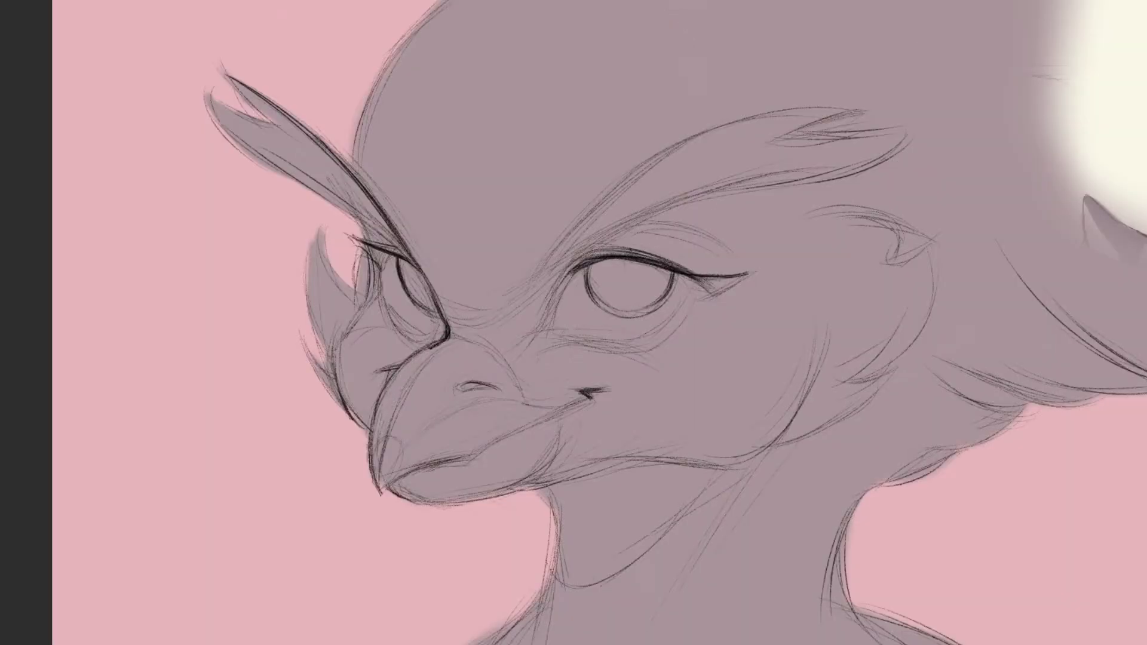
{"action": "mouse_move", "coordinate": [438, 344]}
{"action": "left_mouse_down"}
{"action": "mouse_move", "coordinate": [396, 380]}
{"action": "mouse_move", "coordinate": [371, 444]}
{"action": "mouse_move", "coordinate": [381, 496]}
{"action": "mouse_move", "coordinate": [411, 471]}
{"action": "left_mouse_up"}
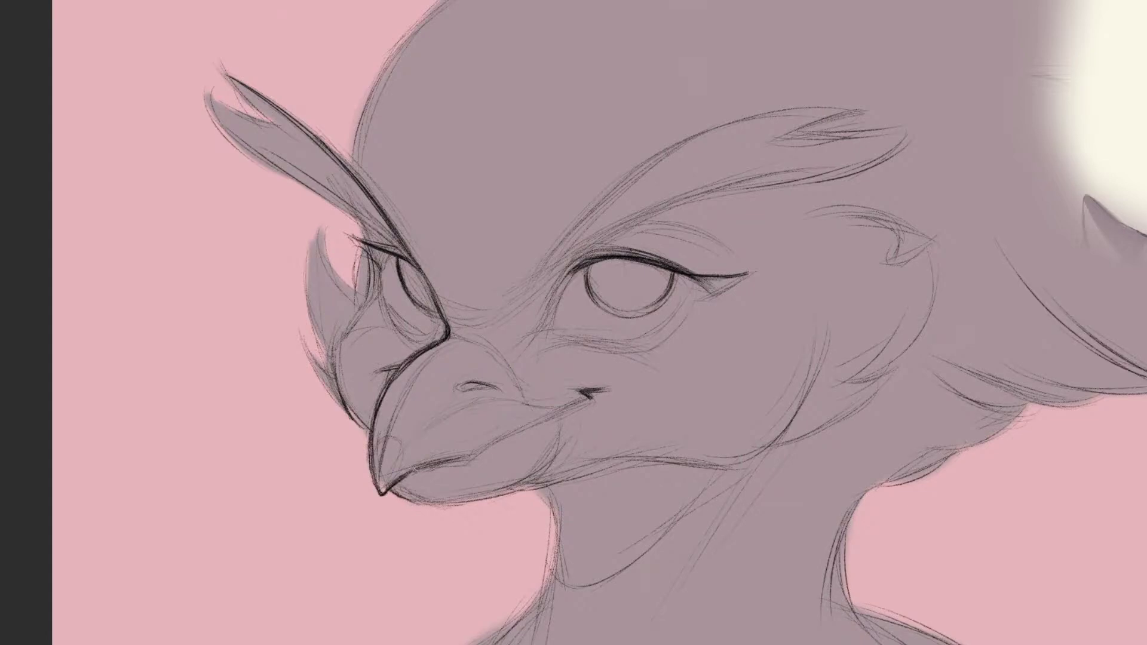
Step: Fill the outer lash corners of both eyes solid black and darken the near eye's inner corner
{"action": "left_click_drag", "start_coordinate": [372, 262], "coordinate": [369, 295]}
{"action": "left_click_drag", "start_coordinate": [356, 243], "coordinate": [380, 301]}
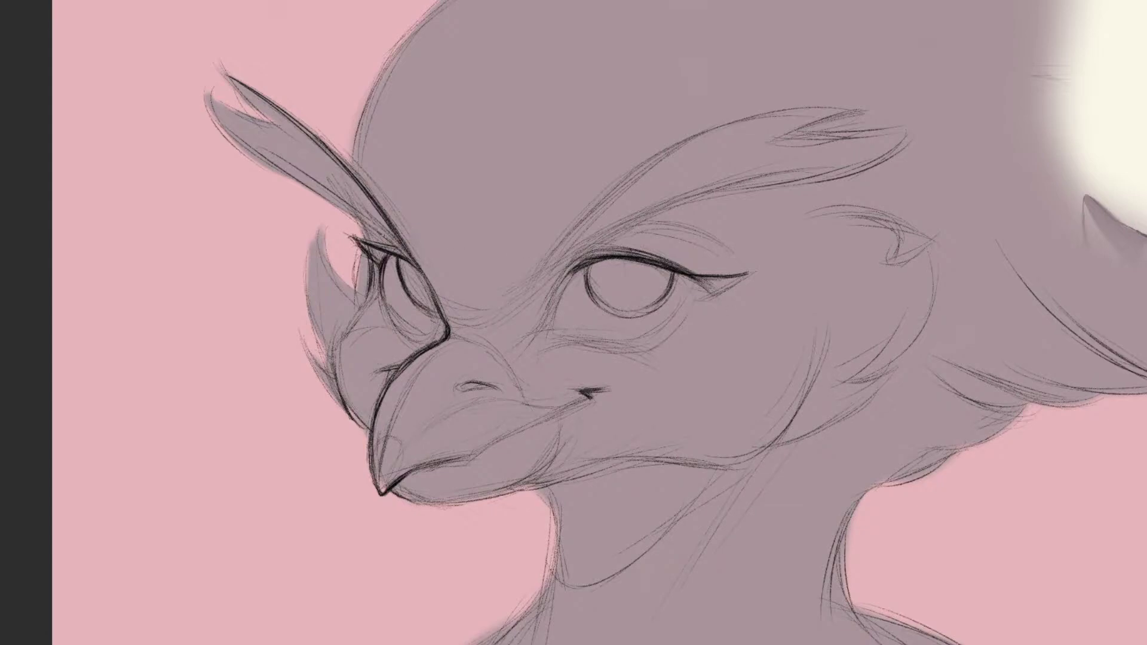
{"action": "left_click_drag", "start_coordinate": [356, 239], "coordinate": [379, 260]}
{"action": "mouse_move", "coordinate": [700, 279]}
{"action": "left_mouse_down"}
{"action": "mouse_move", "coordinate": [732, 281]}
{"action": "mouse_move", "coordinate": [720, 293]}
{"action": "mouse_move", "coordinate": [702, 281]}
{"action": "left_mouse_up"}
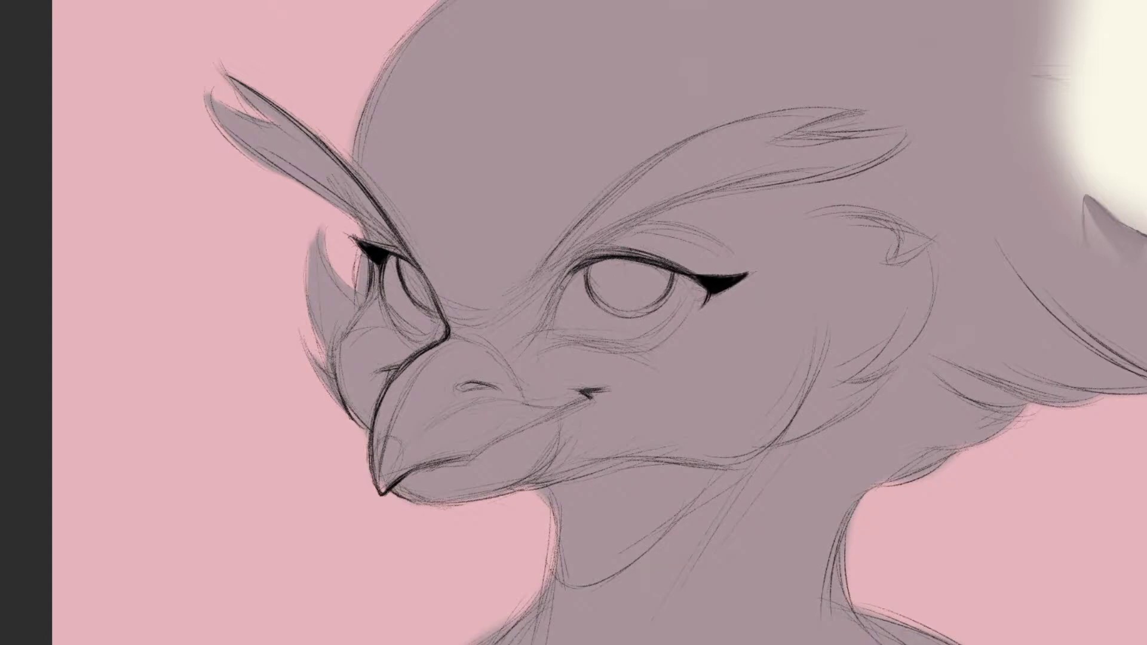
{"action": "left_click_drag", "start_coordinate": [573, 272], "coordinate": [641, 263]}
{"action": "mouse_move", "coordinate": [569, 274]}
{"action": "left_mouse_down"}
{"action": "mouse_move", "coordinate": [540, 321]}
{"action": "mouse_move", "coordinate": [545, 313]}
{"action": "left_mouse_up"}
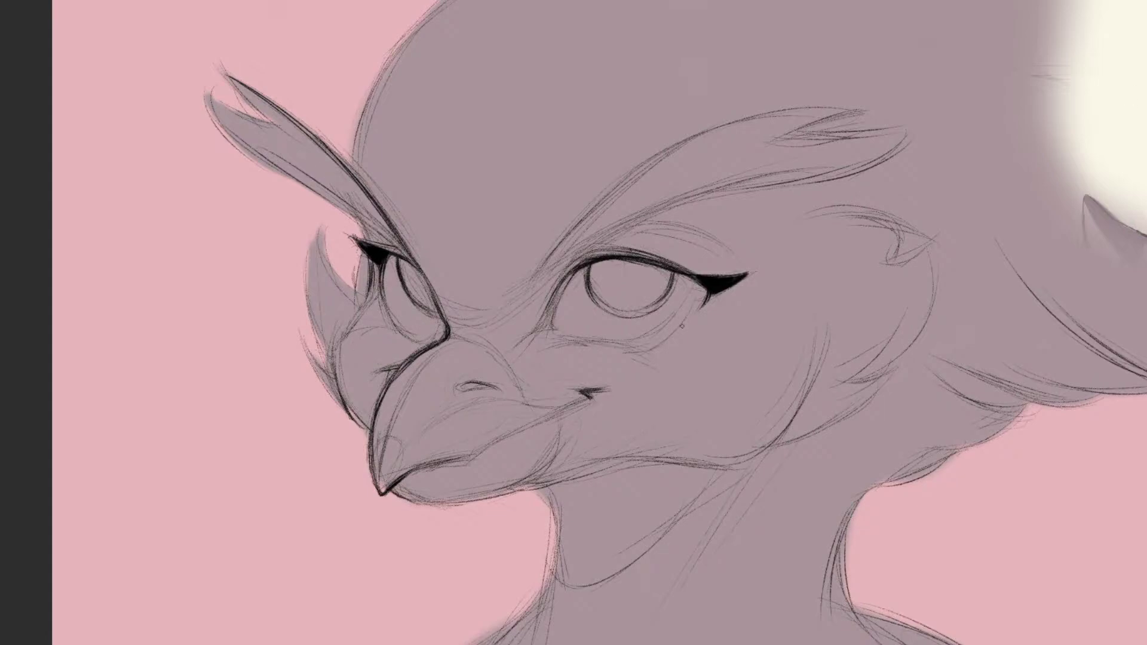
Step: Darken the mouth line and lower beak edge, and firm up the far cheek contour and lower eyelids
{"action": "left_click_drag", "start_coordinate": [591, 395], "coordinate": [508, 433]}
{"action": "mouse_move", "coordinate": [369, 441]}
{"action": "left_mouse_down"}
{"action": "mouse_move", "coordinate": [378, 487]}
{"action": "mouse_move", "coordinate": [472, 459]}
{"action": "mouse_move", "coordinate": [501, 439]}
{"action": "left_mouse_up"}
{"action": "left_click_drag", "start_coordinate": [413, 505], "coordinate": [604, 467]}
{"action": "left_click_drag", "start_coordinate": [359, 221], "coordinate": [370, 242]}
{"action": "mouse_move", "coordinate": [361, 307]}
{"action": "left_mouse_down"}
{"action": "mouse_move", "coordinate": [336, 353]}
{"action": "mouse_move", "coordinate": [339, 386]}
{"action": "left_mouse_up"}
{"action": "mouse_move", "coordinate": [349, 334]}
{"action": "left_mouse_down"}
{"action": "mouse_move", "coordinate": [372, 325]}
{"action": "mouse_move", "coordinate": [441, 336]}
{"action": "left_mouse_up"}
{"action": "left_click_drag", "start_coordinate": [562, 342], "coordinate": [629, 345]}
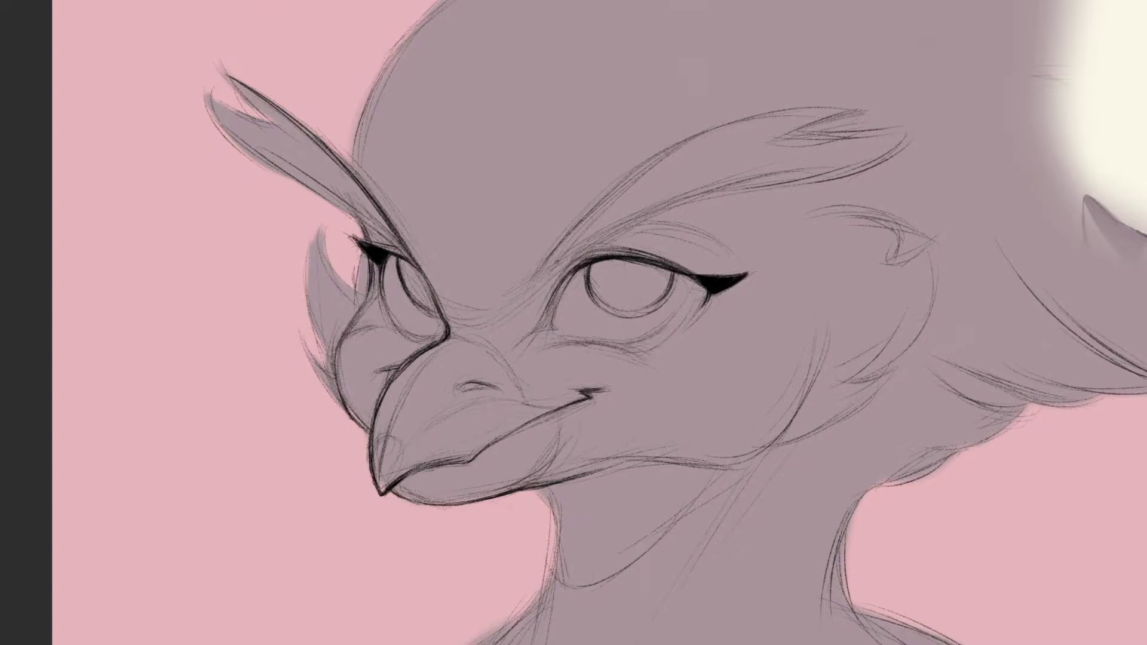
Step: Redraw the near brow plume's outline and notched tip with darker lines, and define the top of the beak's bridge
{"action": "mouse_move", "coordinate": [565, 240]}
{"action": "left_mouse_down"}
{"action": "mouse_move", "coordinate": [721, 124]}
{"action": "mouse_move", "coordinate": [830, 108]}
{"action": "left_mouse_up"}
{"action": "key", "text": "ctrl+z"}
{"action": "mouse_move", "coordinate": [711, 128]}
{"action": "left_mouse_down"}
{"action": "mouse_move", "coordinate": [829, 110]}
{"action": "mouse_move", "coordinate": [862, 113]}
{"action": "mouse_move", "coordinate": [784, 140]}
{"action": "mouse_move", "coordinate": [903, 130]}
{"action": "mouse_move", "coordinate": [853, 166]}
{"action": "mouse_move", "coordinate": [795, 180]}
{"action": "left_mouse_up"}
{"action": "left_click_drag", "start_coordinate": [699, 284], "coordinate": [686, 314]}
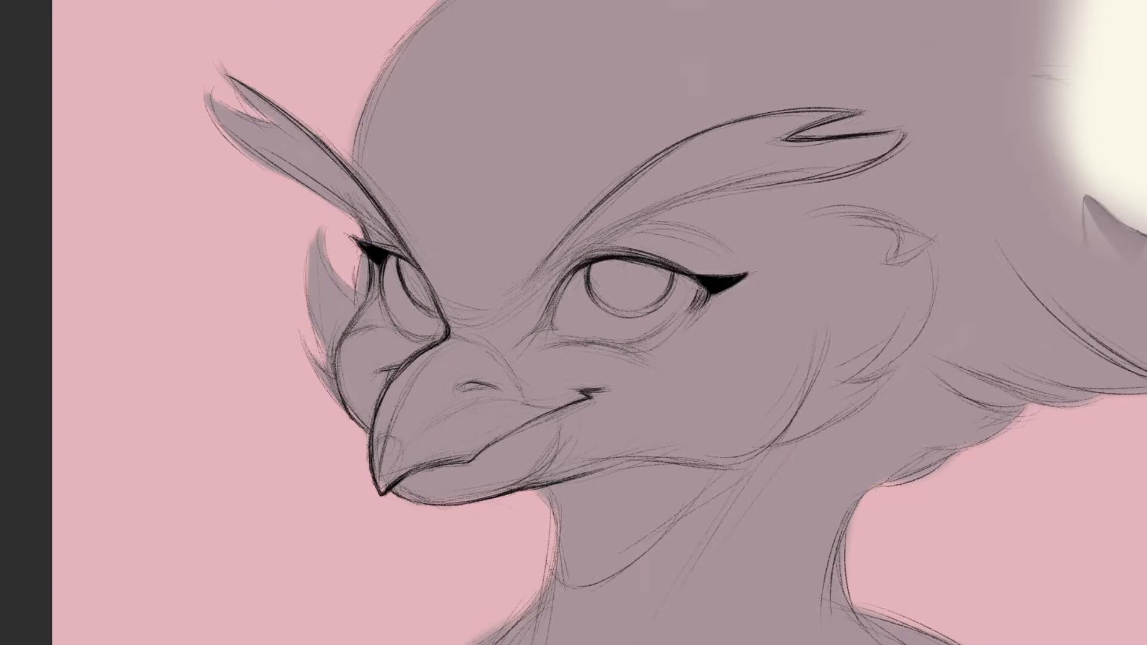
{"action": "mouse_move", "coordinate": [451, 337]}
{"action": "left_mouse_down"}
{"action": "mouse_move", "coordinate": [487, 342]}
{"action": "mouse_move", "coordinate": [478, 329]}
{"action": "left_mouse_up"}
{"action": "left_click_drag", "start_coordinate": [453, 331], "coordinate": [482, 331]}
Step: Fill the shadow under the jaw and along the front of the neck with solid black
{"action": "mouse_move", "coordinate": [687, 483]}
{"action": "left_mouse_down"}
{"action": "mouse_move", "coordinate": [614, 546]}
{"action": "mouse_move", "coordinate": [627, 548]}
{"action": "left_mouse_up"}
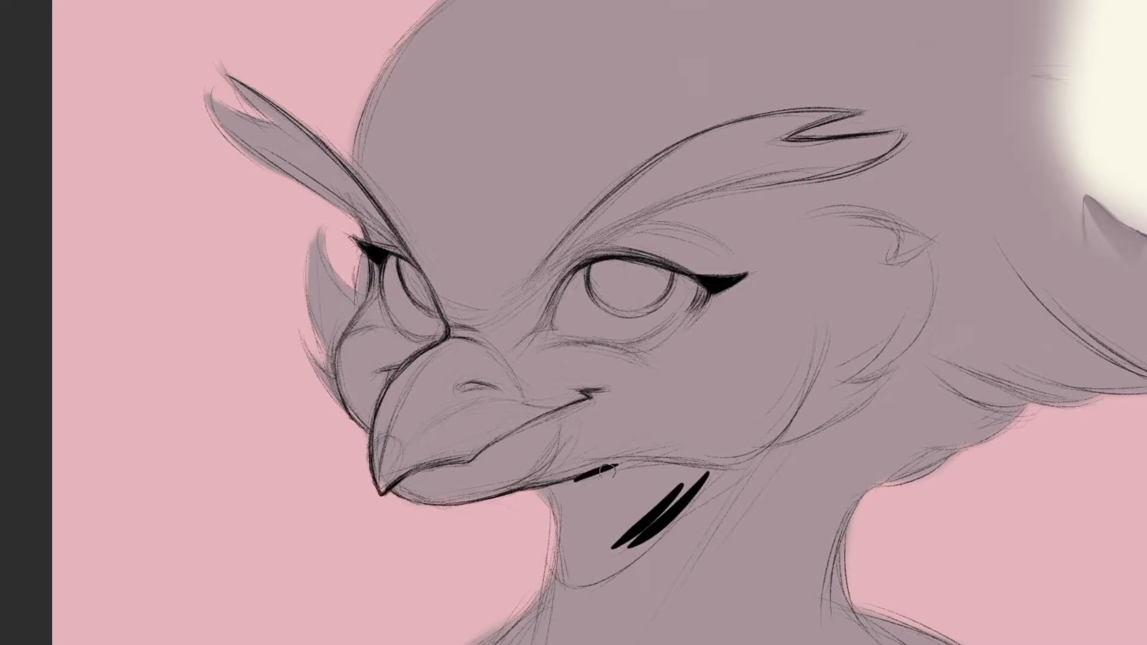
{"action": "mouse_move", "coordinate": [675, 485]}
{"action": "left_mouse_down"}
{"action": "mouse_move", "coordinate": [626, 544]}
{"action": "mouse_move", "coordinate": [558, 486]}
{"action": "mouse_move", "coordinate": [651, 466]}
{"action": "mouse_move", "coordinate": [609, 525]}
{"action": "mouse_move", "coordinate": [603, 558]}
{"action": "mouse_move", "coordinate": [708, 466]}
{"action": "mouse_move", "coordinate": [570, 502]}
{"action": "mouse_move", "coordinate": [567, 558]}
{"action": "left_mouse_up"}
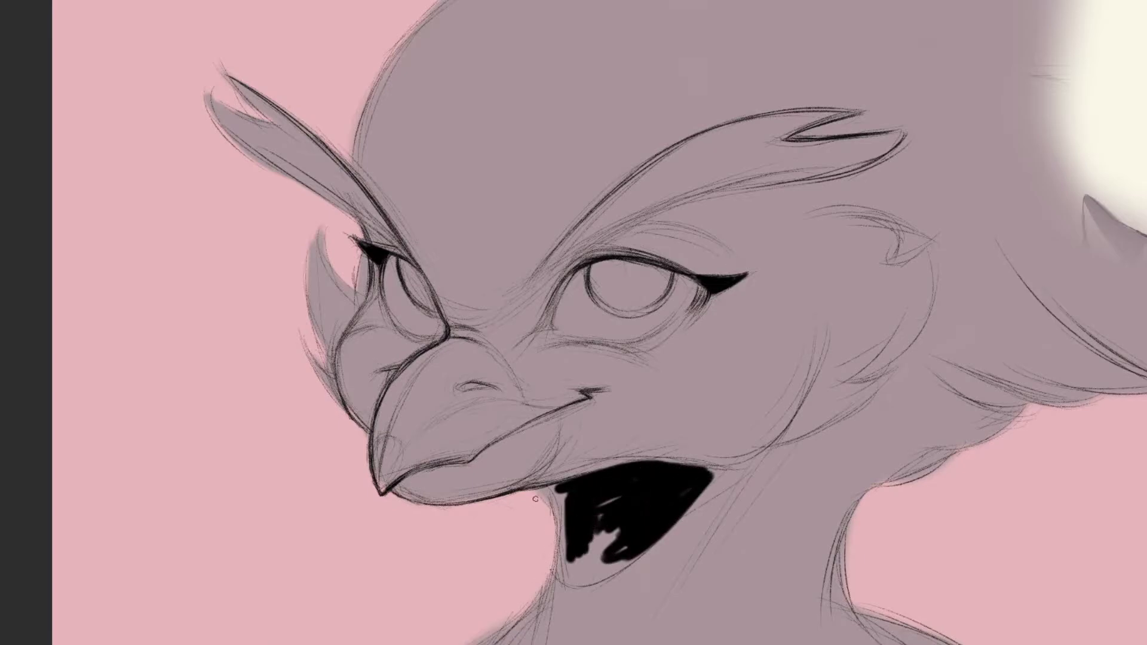
{"action": "mouse_move", "coordinate": [610, 513]}
{"action": "left_mouse_down"}
{"action": "mouse_move", "coordinate": [546, 508]}
{"action": "mouse_move", "coordinate": [563, 552]}
{"action": "left_mouse_up"}
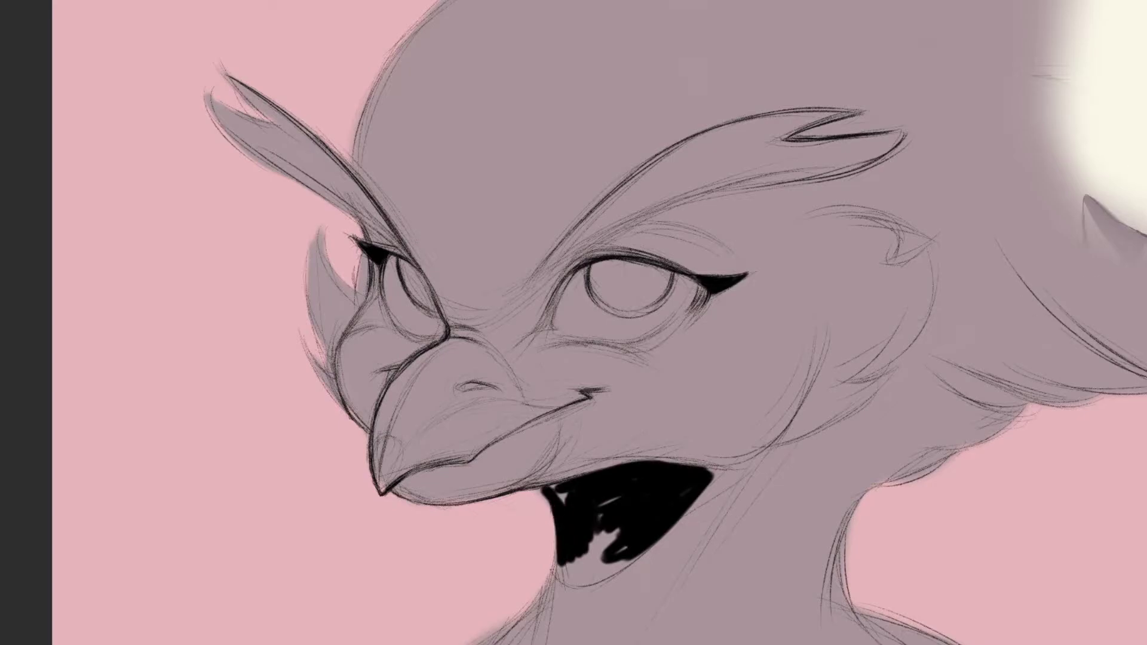
{"action": "key", "text": "ctrl+z"}
{"action": "mouse_move", "coordinate": [547, 490]}
{"action": "left_mouse_down"}
{"action": "mouse_move", "coordinate": [565, 503]}
{"action": "mouse_move", "coordinate": [557, 552]}
{"action": "mouse_move", "coordinate": [597, 552]}
{"action": "mouse_move", "coordinate": [617, 533]}
{"action": "mouse_move", "coordinate": [633, 561]}
{"action": "mouse_move", "coordinate": [645, 553]}
{"action": "mouse_move", "coordinate": [565, 573]}
{"action": "mouse_move", "coordinate": [606, 558]}
{"action": "mouse_move", "coordinate": [591, 580]}
{"action": "left_mouse_up"}
{"action": "left_click_drag", "start_coordinate": [698, 483], "coordinate": [751, 461]}
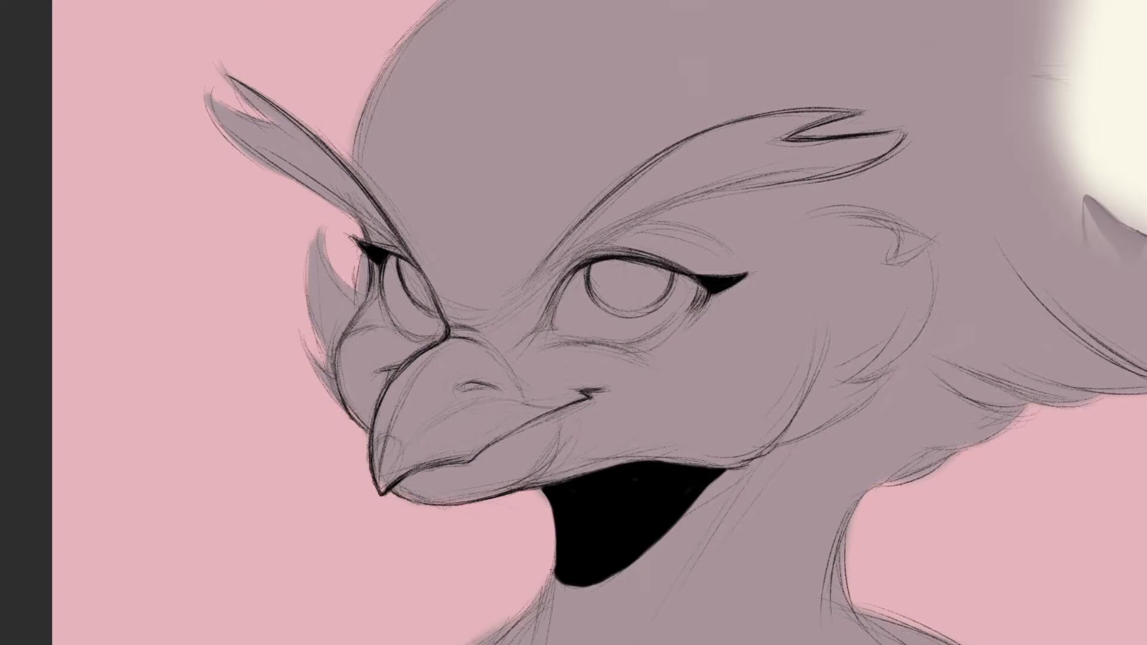
Step: Darken the jawline and the feathered edge of the near cheek from the chin shadow up to the upper cheek tuft
{"action": "left_click_drag", "start_coordinate": [760, 451], "coordinate": [834, 420]}
{"action": "left_click_drag", "start_coordinate": [893, 371], "coordinate": [811, 429]}
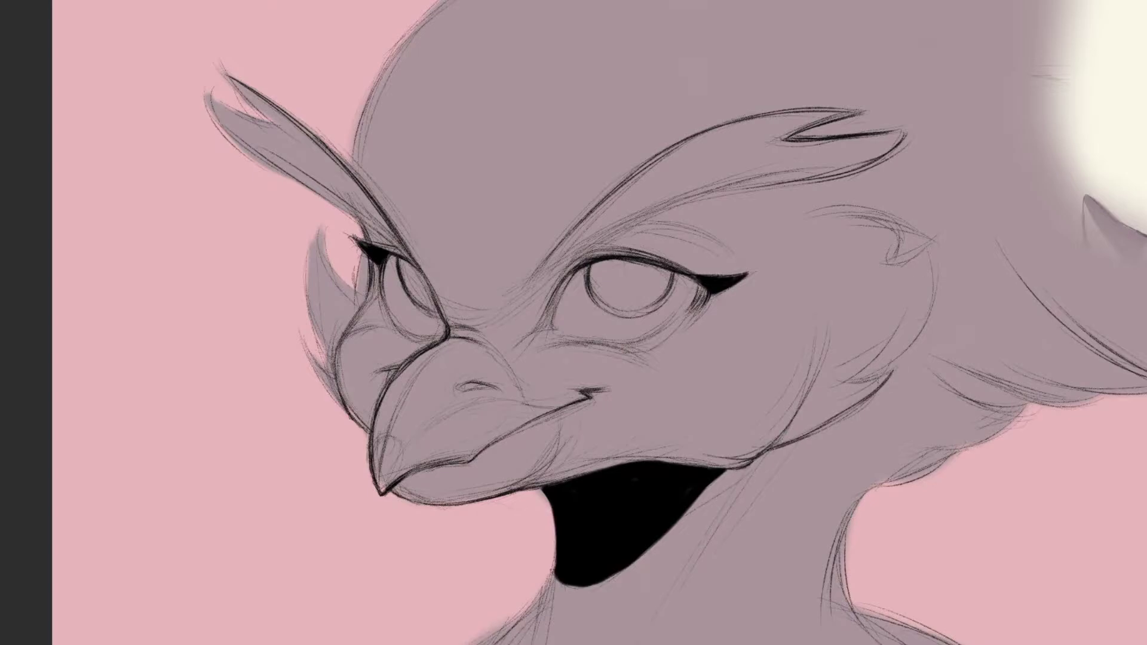
{"action": "mouse_move", "coordinate": [891, 365]}
{"action": "left_mouse_down"}
{"action": "mouse_move", "coordinate": [922, 328]}
{"action": "mouse_move", "coordinate": [933, 289]}
{"action": "left_mouse_up"}
{"action": "left_click_drag", "start_coordinate": [922, 235], "coordinate": [910, 229]}
{"action": "left_click_drag", "start_coordinate": [893, 257], "coordinate": [901, 236]}
{"action": "left_click_drag", "start_coordinate": [928, 273], "coordinate": [888, 347]}
{"action": "left_click_drag", "start_coordinate": [925, 290], "coordinate": [866, 370]}
{"action": "left_click_drag", "start_coordinate": [905, 224], "coordinate": [870, 281]}
Step: Darken the far cheek tuft and the pointed crest feather on top of the head
{"action": "scroll", "coordinate": [828, 283], "scroll_direction": "down", "scroll_amount": 3}
{"action": "left_click_drag", "start_coordinate": [480, 269], "coordinate": [469, 322]}
{"action": "mouse_move", "coordinate": [716, 34]}
{"action": "left_mouse_down"}
{"action": "mouse_move", "coordinate": [643, 65]}
{"action": "mouse_move", "coordinate": [657, 93]}
{"action": "left_mouse_up"}
{"action": "left_click_drag", "start_coordinate": [733, 53], "coordinate": [677, 77]}
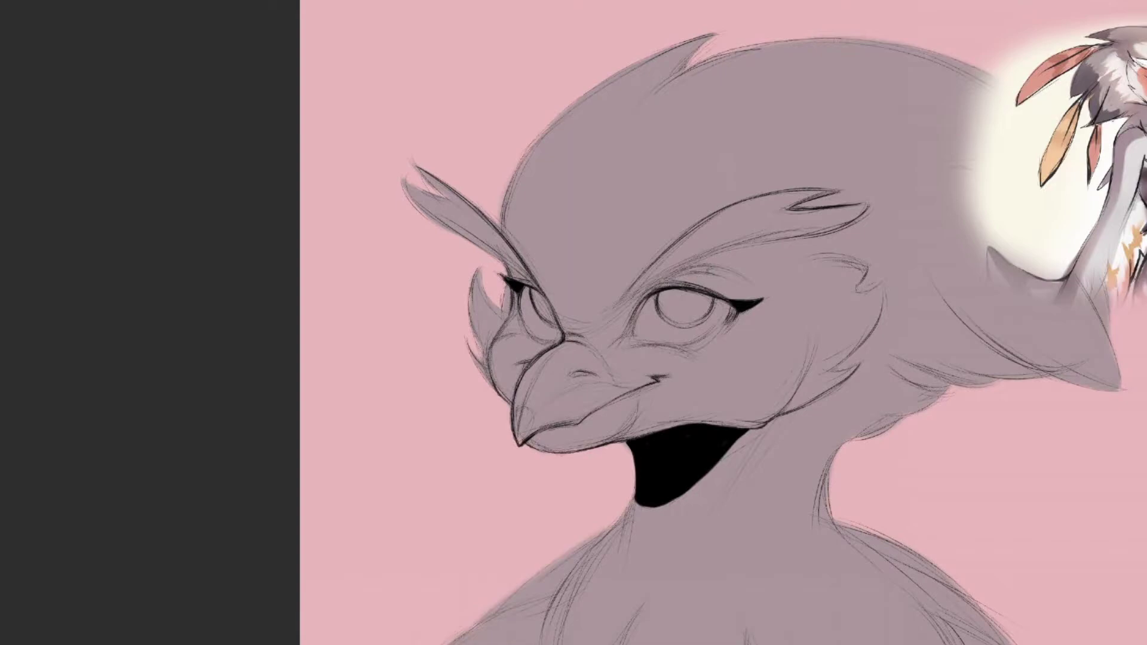
Step: Mirror the canvas and define the back of the neck and the nape feathers with darker strokes
{"action": "key", "text": "h"}
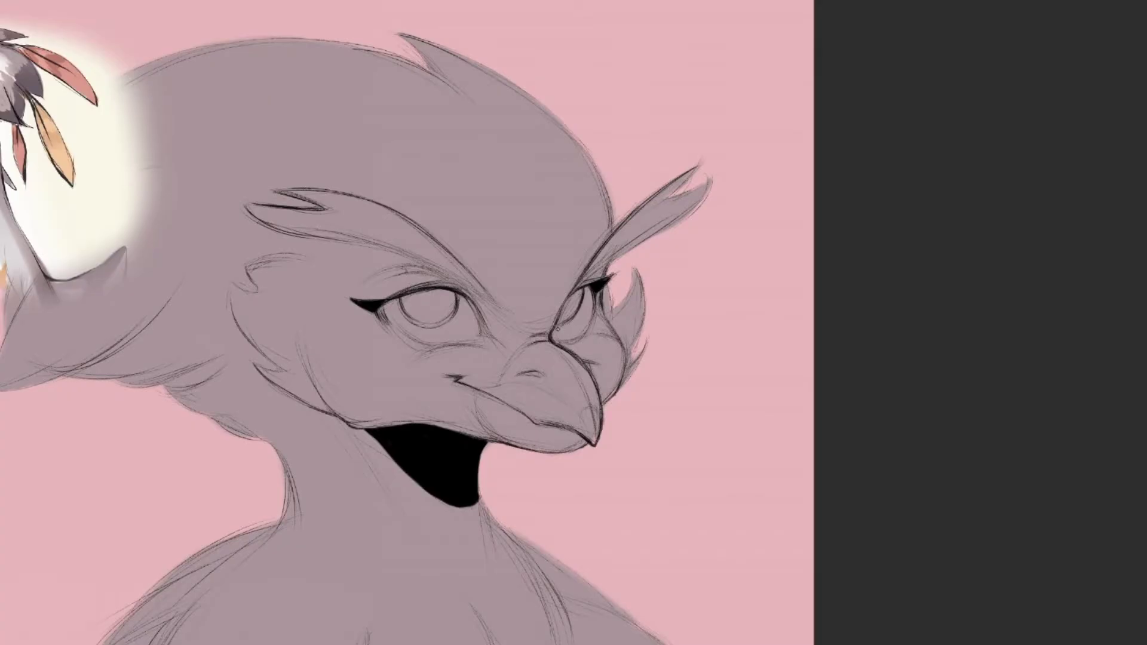
{"action": "scroll", "coordinate": [625, 479], "scroll_direction": "left", "scroll_amount": 3}
{"action": "left_click_drag", "start_coordinate": [519, 436], "coordinate": [545, 474]}
{"action": "left_click_drag", "start_coordinate": [540, 446], "coordinate": [553, 487]}
{"action": "left_click_drag", "start_coordinate": [423, 388], "coordinate": [458, 384]}
{"action": "mouse_move", "coordinate": [381, 381]}
{"action": "left_mouse_down"}
{"action": "mouse_move", "coordinate": [454, 367]}
{"action": "mouse_move", "coordinate": [463, 413]}
{"action": "left_mouse_up"}
{"action": "left_click_drag", "start_coordinate": [432, 392], "coordinate": [471, 414]}
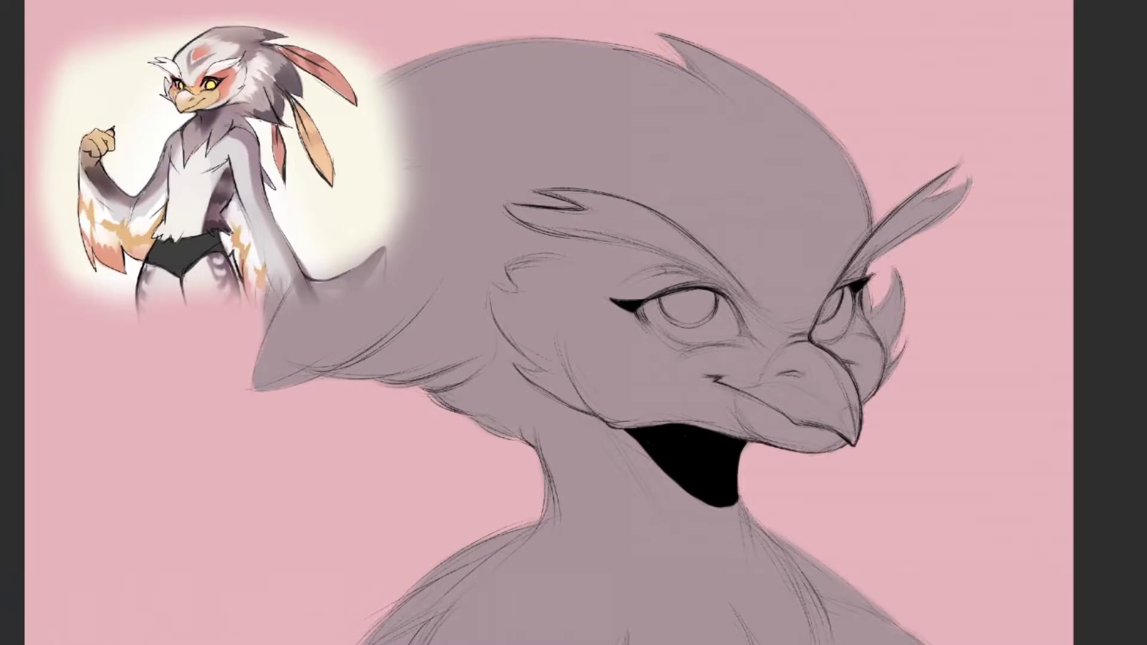
{"action": "mouse_move", "coordinate": [489, 369]}
{"action": "left_mouse_down"}
{"action": "mouse_move", "coordinate": [496, 406]}
{"action": "mouse_move", "coordinate": [526, 419]}
{"action": "left_mouse_up"}
Step: Outline the pointed rear tip of the crest and the large feather group behind the head
{"action": "left_click_drag", "start_coordinate": [343, 115], "coordinate": [329, 135]}
{"action": "mouse_move", "coordinate": [359, 92]}
{"action": "left_mouse_down"}
{"action": "mouse_move", "coordinate": [327, 131]}
{"action": "mouse_move", "coordinate": [347, 153]}
{"action": "mouse_move", "coordinate": [334, 164]}
{"action": "left_mouse_up"}
{"action": "left_click_drag", "start_coordinate": [270, 302], "coordinate": [265, 329]}
{"action": "left_click_drag", "start_coordinate": [282, 247], "coordinate": [253, 397]}
{"action": "left_click_drag", "start_coordinate": [266, 336], "coordinate": [255, 385]}
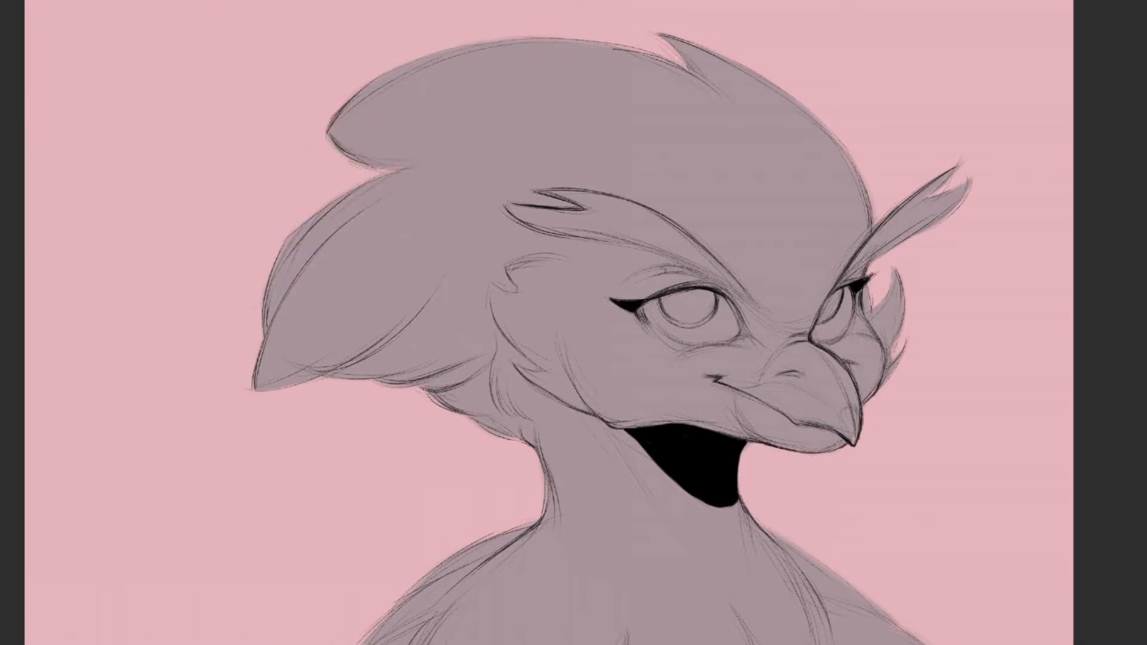
Step: Draw a long trailing feather with a notched lower edge extending from the back of the head
{"action": "mouse_move", "coordinate": [334, 158]}
{"action": "left_mouse_down"}
{"action": "mouse_move", "coordinate": [99, 233]}
{"action": "mouse_move", "coordinate": [215, 179]}
{"action": "mouse_move", "coordinate": [114, 225]}
{"action": "mouse_move", "coordinate": [124, 260]}
{"action": "mouse_move", "coordinate": [371, 177]}
{"action": "left_mouse_up"}
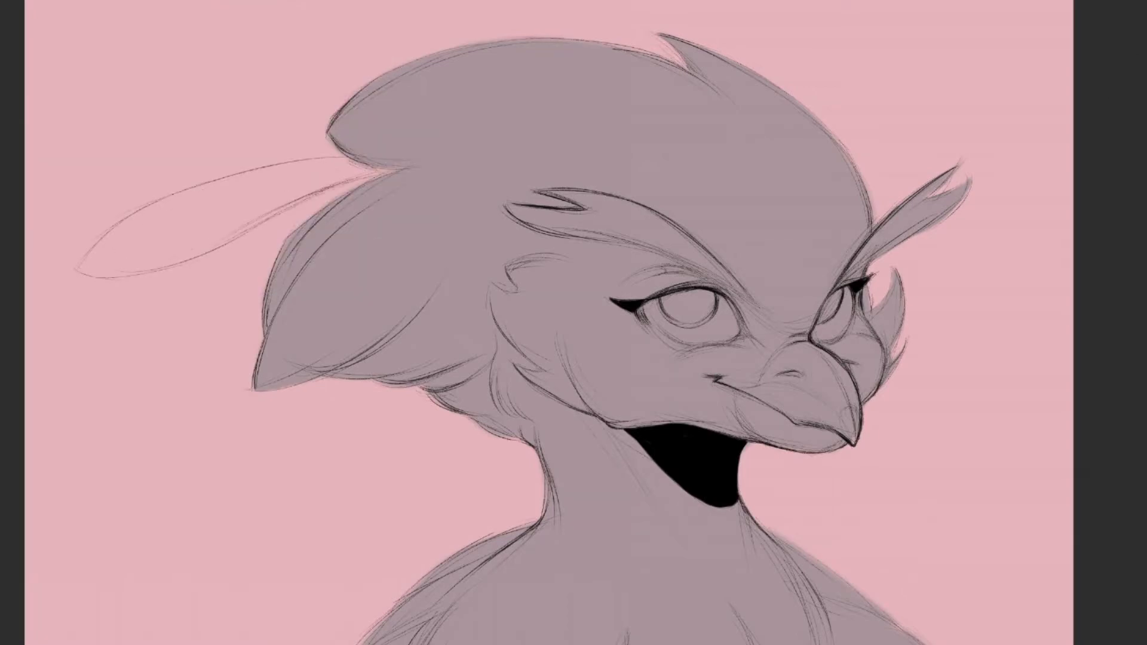
{"action": "mouse_move", "coordinate": [204, 255]}
{"action": "left_mouse_down"}
{"action": "mouse_move", "coordinate": [222, 228]}
{"action": "mouse_move", "coordinate": [226, 246]}
{"action": "mouse_move", "coordinate": [392, 168]}
{"action": "left_mouse_up"}
{"action": "left_click_drag", "start_coordinate": [86, 250], "coordinate": [220, 180]}
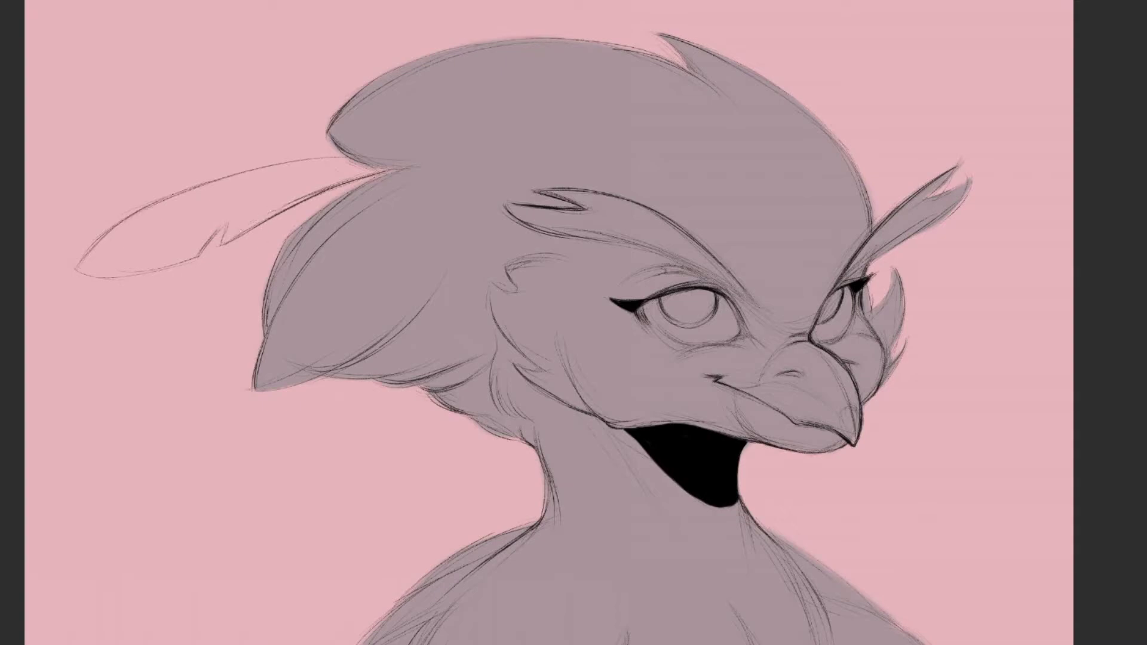
Step: Add a second long feather sweeping down behind the head and a short curved feather under it
{"action": "left_click_drag", "start_coordinate": [282, 241], "coordinate": [160, 408]}
{"action": "key", "text": "ctrl+z"}
{"action": "mouse_move", "coordinate": [267, 277]}
{"action": "left_mouse_down"}
{"action": "mouse_move", "coordinate": [97, 522]}
{"action": "mouse_move", "coordinate": [223, 446]}
{"action": "mouse_move", "coordinate": [267, 390]}
{"action": "mouse_move", "coordinate": [326, 475]}
{"action": "left_mouse_up"}
{"action": "key", "text": "ctrl+z"}
{"action": "mouse_move", "coordinate": [332, 381]}
{"action": "left_mouse_down"}
{"action": "mouse_move", "coordinate": [347, 534]}
{"action": "mouse_move", "coordinate": [401, 419]}
{"action": "mouse_move", "coordinate": [393, 389]}
{"action": "left_mouse_up"}
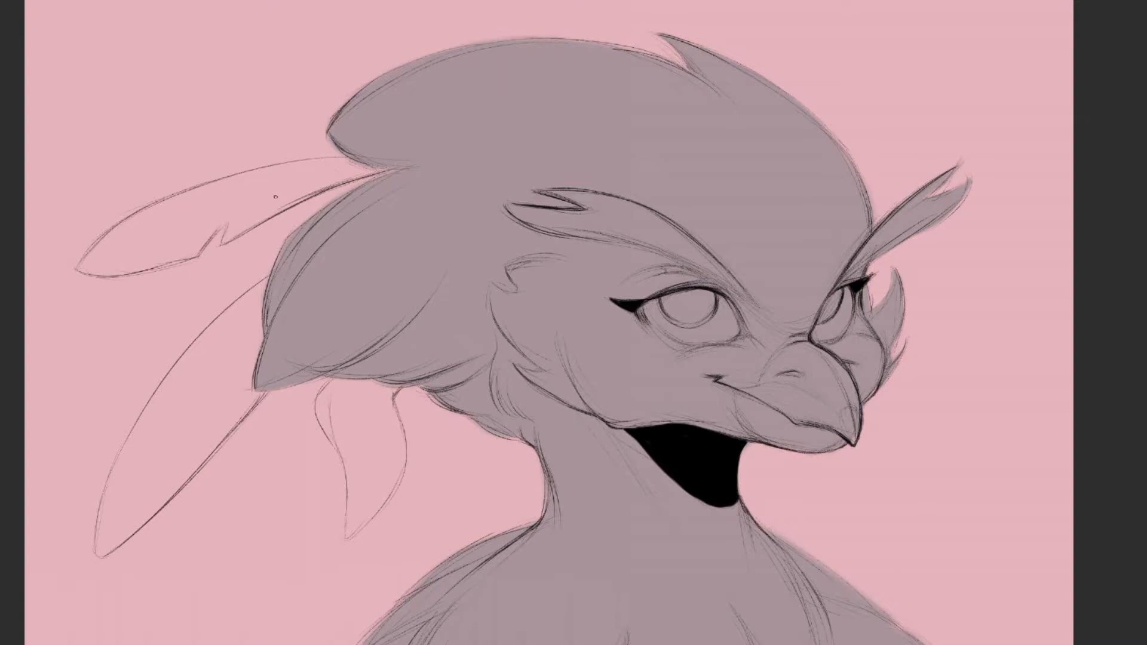
Step: Fill the three trailing head feathers with the mauve-grey base colour up to their outlines
{"action": "mouse_move", "coordinate": [274, 197]}
{"action": "left_mouse_down"}
{"action": "mouse_move", "coordinate": [239, 211]}
{"action": "mouse_move", "coordinate": [251, 221]}
{"action": "mouse_move", "coordinate": [221, 243]}
{"action": "mouse_move", "coordinate": [230, 225]}
{"action": "mouse_move", "coordinate": [197, 230]}
{"action": "left_mouse_up"}
{"action": "left_click_drag", "start_coordinate": [314, 174], "coordinate": [200, 213]}
{"action": "left_click_drag", "start_coordinate": [349, 165], "coordinate": [174, 221]}
{"action": "left_click_drag", "start_coordinate": [257, 302], "coordinate": [128, 463]}
{"action": "mouse_move", "coordinate": [251, 370]}
{"action": "left_mouse_down"}
{"action": "mouse_move", "coordinate": [113, 519]}
{"action": "mouse_move", "coordinate": [256, 299]}
{"action": "left_mouse_up"}
{"action": "mouse_move", "coordinate": [358, 388]}
{"action": "left_mouse_down"}
{"action": "mouse_move", "coordinate": [340, 402]}
{"action": "mouse_move", "coordinate": [373, 406]}
{"action": "mouse_move", "coordinate": [376, 490]}
{"action": "left_mouse_up"}
{"action": "mouse_move", "coordinate": [119, 250]}
{"action": "left_mouse_down"}
{"action": "mouse_move", "coordinate": [195, 213]}
{"action": "mouse_move", "coordinate": [108, 257]}
{"action": "left_mouse_up"}
{"action": "mouse_move", "coordinate": [150, 227]}
{"action": "left_mouse_down"}
{"action": "mouse_move", "coordinate": [352, 160]}
{"action": "mouse_move", "coordinate": [170, 198]}
{"action": "mouse_move", "coordinate": [87, 263]}
{"action": "left_mouse_up"}
{"action": "mouse_move", "coordinate": [199, 231]}
{"action": "left_mouse_down"}
{"action": "mouse_move", "coordinate": [221, 228]}
{"action": "mouse_move", "coordinate": [195, 253]}
{"action": "mouse_move", "coordinate": [134, 265]}
{"action": "mouse_move", "coordinate": [213, 225]}
{"action": "mouse_move", "coordinate": [154, 254]}
{"action": "mouse_move", "coordinate": [83, 261]}
{"action": "mouse_move", "coordinate": [141, 271]}
{"action": "mouse_move", "coordinate": [103, 263]}
{"action": "left_mouse_up"}
{"action": "mouse_move", "coordinate": [200, 348]}
{"action": "left_mouse_down"}
{"action": "mouse_move", "coordinate": [260, 292]}
{"action": "mouse_move", "coordinate": [186, 359]}
{"action": "mouse_move", "coordinate": [152, 412]}
{"action": "mouse_move", "coordinate": [191, 340]}
{"action": "mouse_move", "coordinate": [126, 448]}
{"action": "mouse_move", "coordinate": [114, 502]}
{"action": "left_mouse_up"}
{"action": "mouse_move", "coordinate": [262, 394]}
{"action": "left_mouse_down"}
{"action": "mouse_move", "coordinate": [110, 546]}
{"action": "mouse_move", "coordinate": [98, 520]}
{"action": "left_mouse_up"}
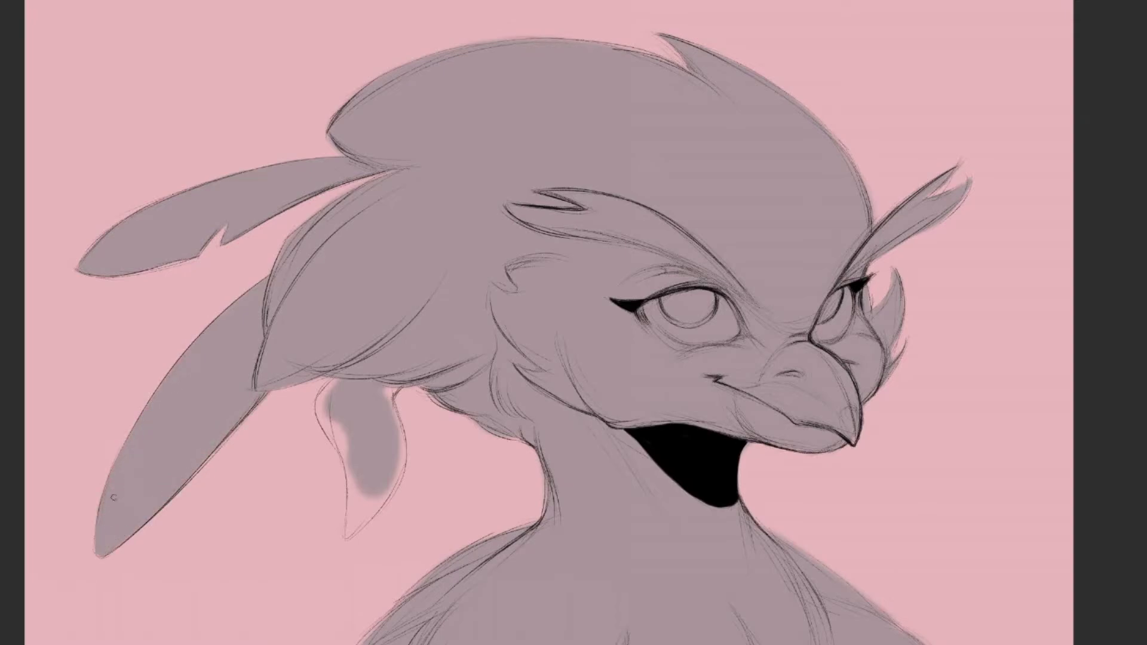
{"action": "left_click_drag", "start_coordinate": [323, 396], "coordinate": [343, 456]}
{"action": "mouse_move", "coordinate": [367, 397]}
{"action": "left_mouse_down"}
{"action": "mouse_move", "coordinate": [401, 445]}
{"action": "mouse_move", "coordinate": [388, 478]}
{"action": "mouse_move", "coordinate": [401, 457]}
{"action": "mouse_move", "coordinate": [348, 538]}
{"action": "mouse_move", "coordinate": [348, 461]}
{"action": "mouse_move", "coordinate": [355, 517]}
{"action": "left_mouse_up"}
Step: Select the character's silhouette and show the reference image
{"action": "scroll", "coordinate": [358, 496], "scroll_direction": "down", "scroll_amount": 2}
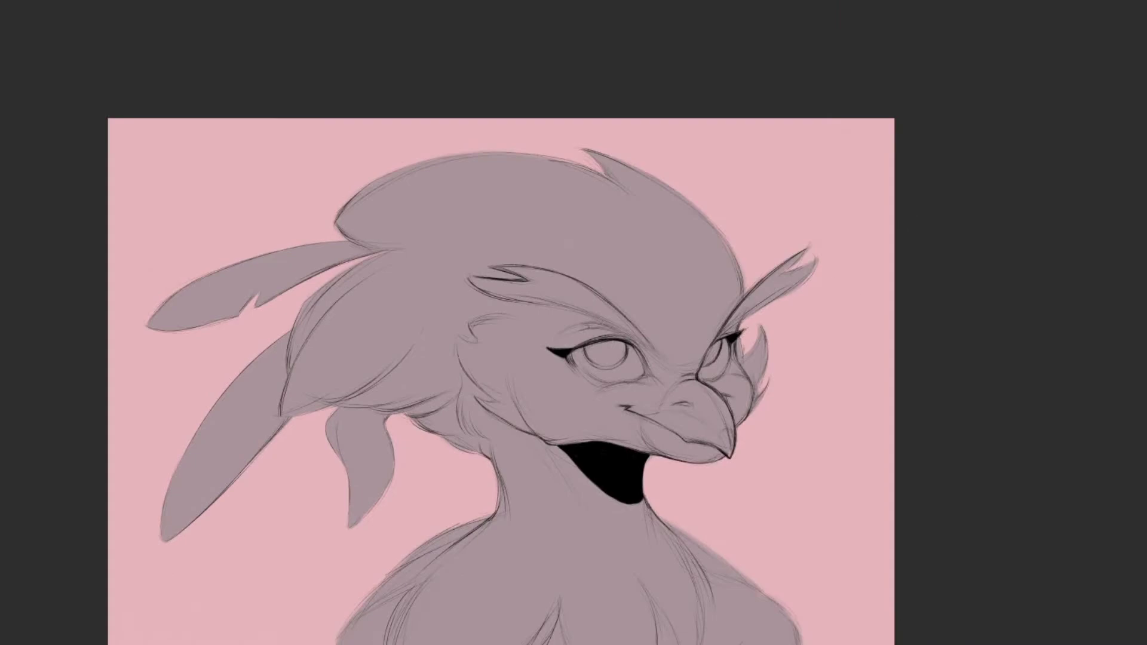
{"action": "scroll", "coordinate": [747, 423], "scroll_direction": "down", "scroll_amount": 2}
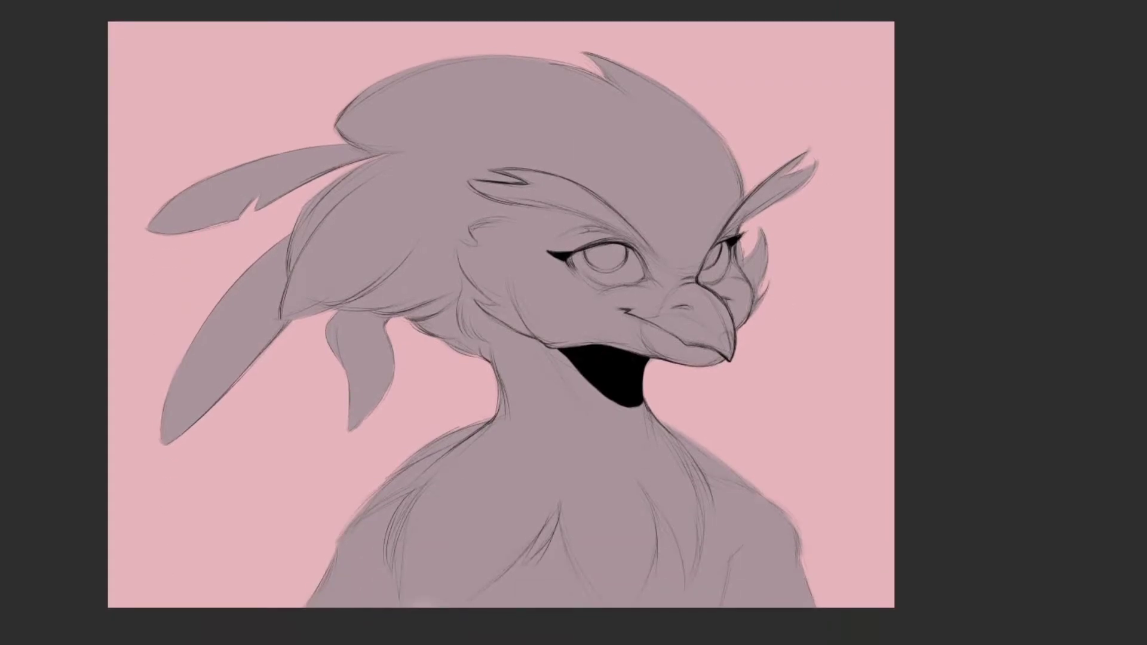
{"action": "left_click", "coordinate": [777, 412]}
{"action": "left_click", "coordinate": [179, 1]}
{"action": "left_click", "coordinate": [203, 1]}
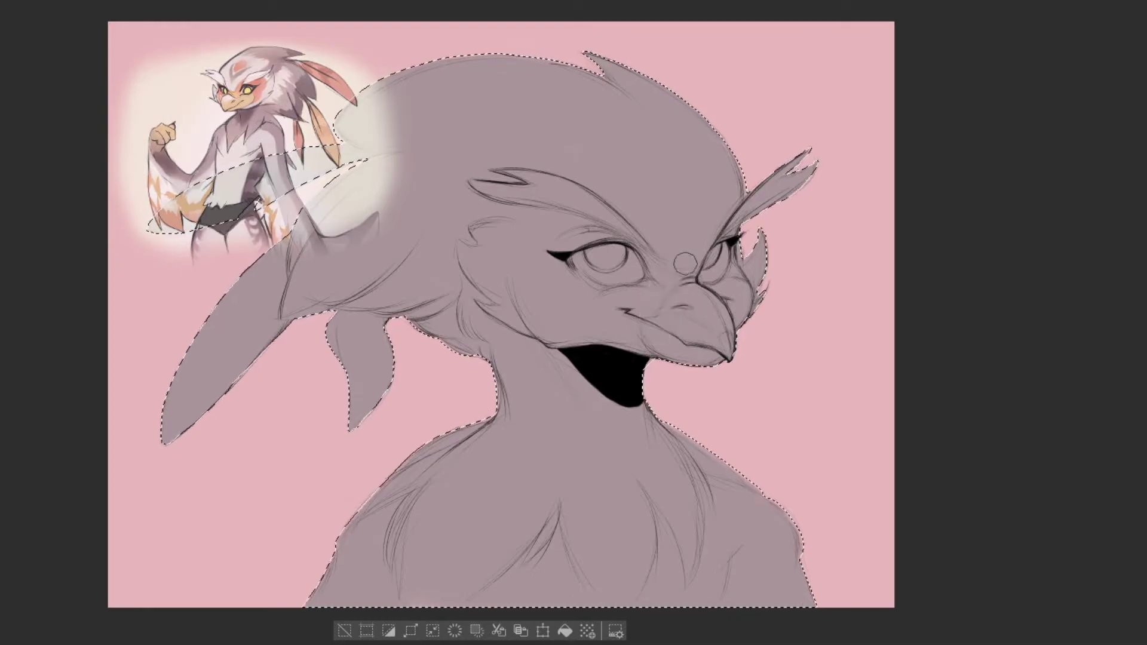
Step: Airbrush off-white over the face, forehead, brow plumes and far cheek tufts inside the selection
{"action": "mouse_move", "coordinate": [549, 151]}
{"action": "left_mouse_down"}
{"action": "mouse_move", "coordinate": [622, 215]}
{"action": "mouse_move", "coordinate": [801, 246]}
{"action": "mouse_move", "coordinate": [657, 163]}
{"action": "left_mouse_up"}
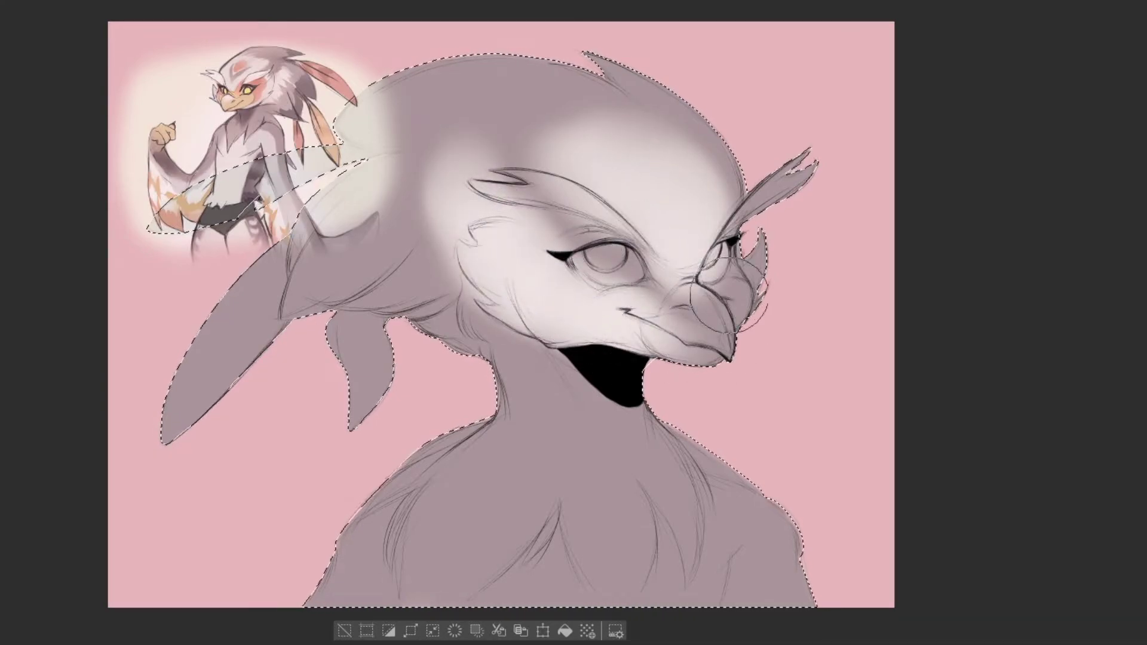
{"action": "left_click_drag", "start_coordinate": [725, 318], "coordinate": [758, 263]}
{"action": "left_click_drag", "start_coordinate": [806, 205], "coordinate": [754, 206]}
{"action": "key", "text": "["}
{"action": "mouse_move", "coordinate": [508, 190]}
{"action": "left_mouse_down"}
{"action": "mouse_move", "coordinate": [645, 227]}
{"action": "mouse_move", "coordinate": [525, 174]}
{"action": "mouse_move", "coordinate": [550, 173]}
{"action": "left_mouse_up"}
{"action": "mouse_move", "coordinate": [530, 247]}
{"action": "left_mouse_down"}
{"action": "mouse_move", "coordinate": [533, 232]}
{"action": "mouse_move", "coordinate": [583, 232]}
{"action": "left_mouse_up"}
{"action": "key", "text": "]"}
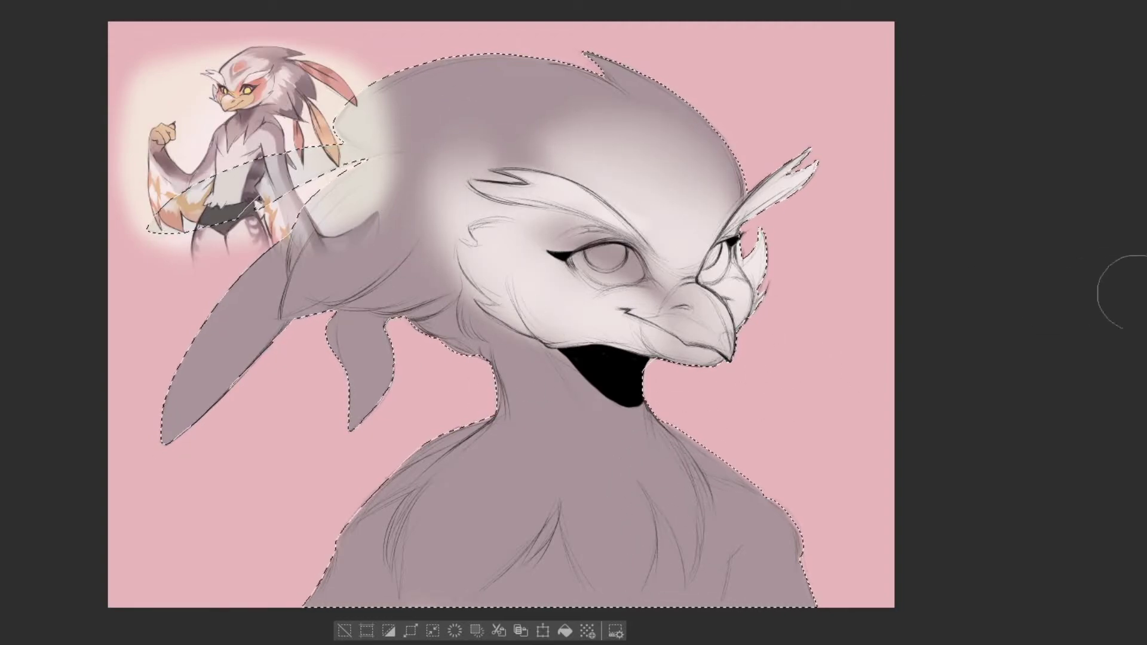
Step: Airbrush off-white onto the lower chest and arms, and shade the neck and shoulders in darker mauve
{"action": "scroll", "coordinate": [640, 514], "scroll_direction": "down", "scroll_amount": 1}
{"action": "mouse_move", "coordinate": [640, 514]}
{"action": "left_mouse_down"}
{"action": "mouse_move", "coordinate": [584, 545]}
{"action": "mouse_move", "coordinate": [538, 526]}
{"action": "mouse_move", "coordinate": [670, 545]}
{"action": "mouse_move", "coordinate": [672, 421]}
{"action": "left_mouse_up"}
{"action": "left_click_drag", "start_coordinate": [738, 520], "coordinate": [701, 504]}
{"action": "left_click_drag", "start_coordinate": [371, 555], "coordinate": [406, 546]}
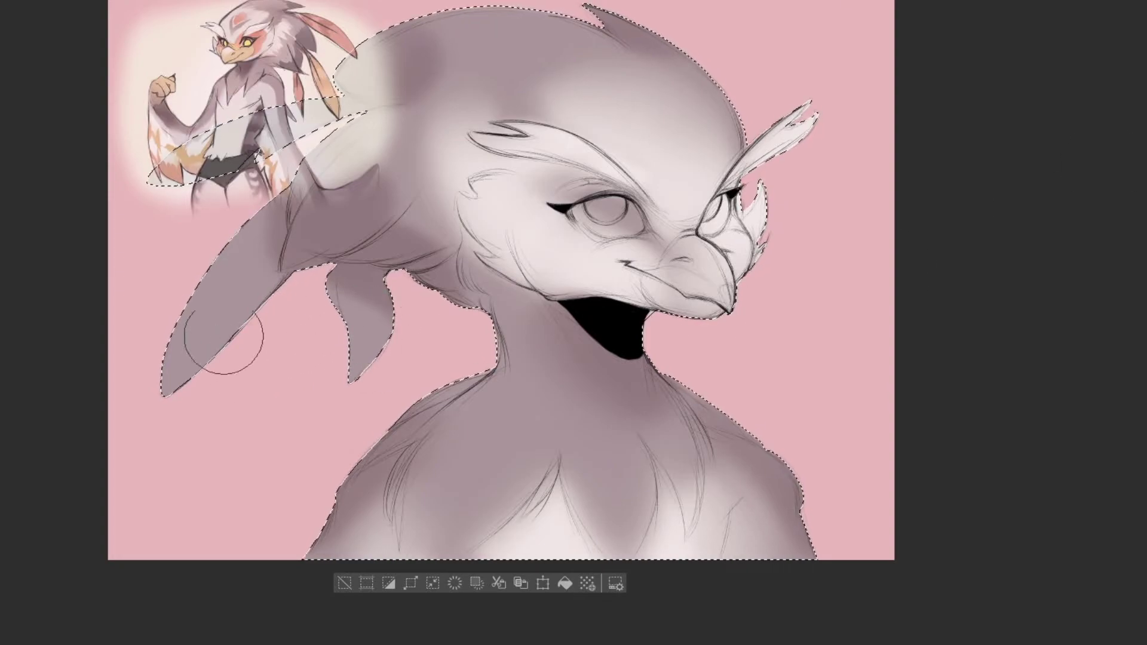
Step: Colour the upper and short trailing feathers coral red and the long lower feather yellow
{"action": "left_click_drag", "start_coordinate": [249, 130], "coordinate": [170, 170]}
{"action": "left_click_drag", "start_coordinate": [272, 130], "coordinate": [306, 119]}
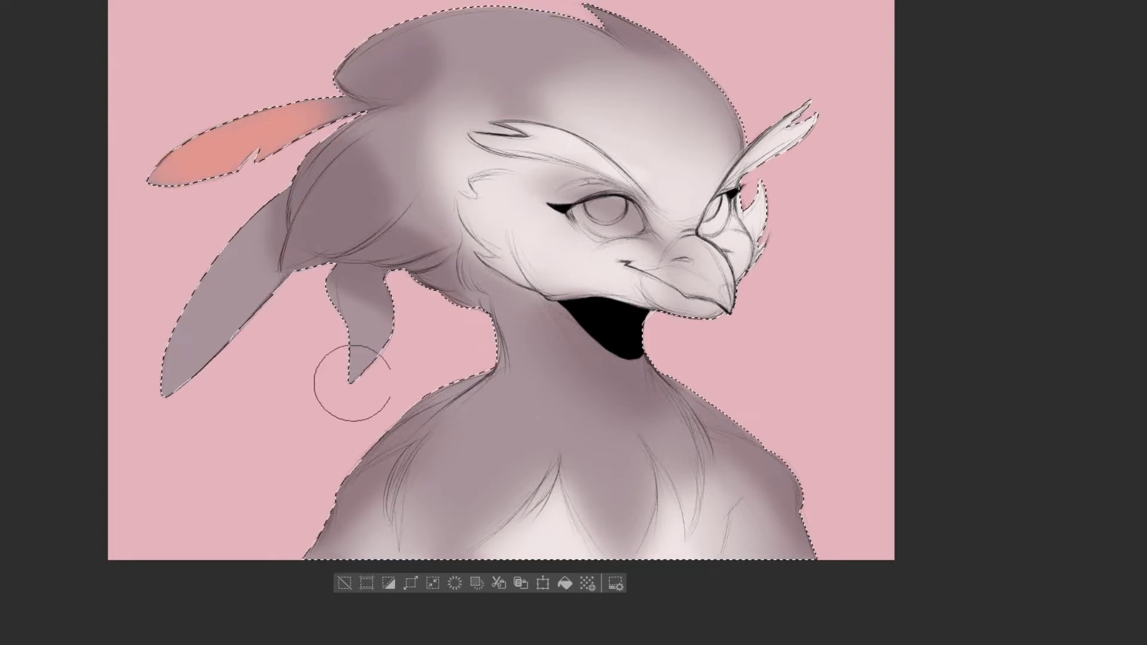
{"action": "left_click_drag", "start_coordinate": [359, 370], "coordinate": [361, 290]}
{"action": "left_click_drag", "start_coordinate": [182, 370], "coordinate": [254, 206]}
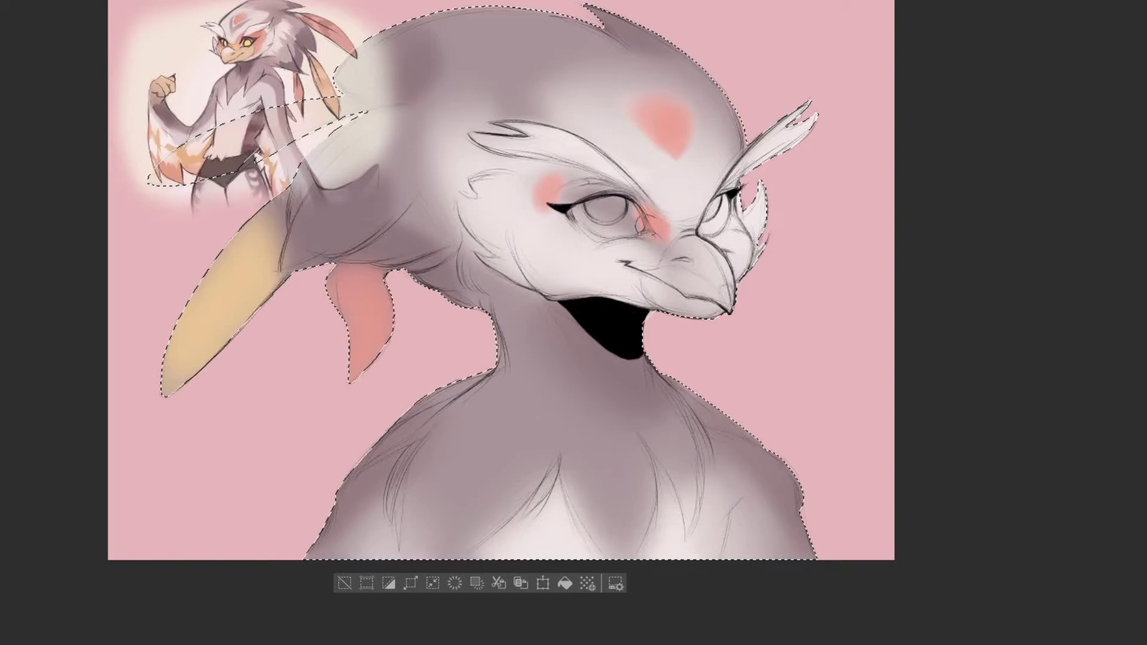
Step: Paint the coral mask around both eyes and cheeks, and colour the beak yellow
{"action": "mouse_move", "coordinate": [707, 251]}
{"action": "left_mouse_down"}
{"action": "mouse_move", "coordinate": [726, 249]}
{"action": "mouse_move", "coordinate": [722, 230]}
{"action": "mouse_move", "coordinate": [734, 246]}
{"action": "mouse_move", "coordinate": [723, 276]}
{"action": "left_mouse_up"}
{"action": "mouse_move", "coordinate": [622, 262]}
{"action": "left_mouse_down"}
{"action": "mouse_move", "coordinate": [638, 276]}
{"action": "mouse_move", "coordinate": [618, 270]}
{"action": "mouse_move", "coordinate": [582, 209]}
{"action": "mouse_move", "coordinate": [585, 218]}
{"action": "left_mouse_up"}
{"action": "mouse_move", "coordinate": [553, 177]}
{"action": "left_mouse_down"}
{"action": "mouse_move", "coordinate": [571, 191]}
{"action": "mouse_move", "coordinate": [559, 221]}
{"action": "mouse_move", "coordinate": [565, 263]}
{"action": "mouse_move", "coordinate": [617, 270]}
{"action": "mouse_move", "coordinate": [595, 272]}
{"action": "left_mouse_up"}
{"action": "mouse_move", "coordinate": [563, 172]}
{"action": "left_mouse_down"}
{"action": "mouse_move", "coordinate": [546, 192]}
{"action": "mouse_move", "coordinate": [592, 270]}
{"action": "mouse_move", "coordinate": [657, 256]}
{"action": "mouse_move", "coordinate": [627, 275]}
{"action": "mouse_move", "coordinate": [654, 289]}
{"action": "mouse_move", "coordinate": [613, 280]}
{"action": "mouse_move", "coordinate": [707, 309]}
{"action": "left_mouse_up"}
{"action": "mouse_move", "coordinate": [631, 280]}
{"action": "left_mouse_down"}
{"action": "mouse_move", "coordinate": [609, 265]}
{"action": "mouse_move", "coordinate": [655, 285]}
{"action": "mouse_move", "coordinate": [687, 257]}
{"action": "mouse_move", "coordinate": [721, 279]}
{"action": "mouse_move", "coordinate": [709, 263]}
{"action": "mouse_move", "coordinate": [701, 287]}
{"action": "mouse_move", "coordinate": [611, 275]}
{"action": "mouse_move", "coordinate": [663, 270]}
{"action": "mouse_move", "coordinate": [617, 269]}
{"action": "left_mouse_up"}
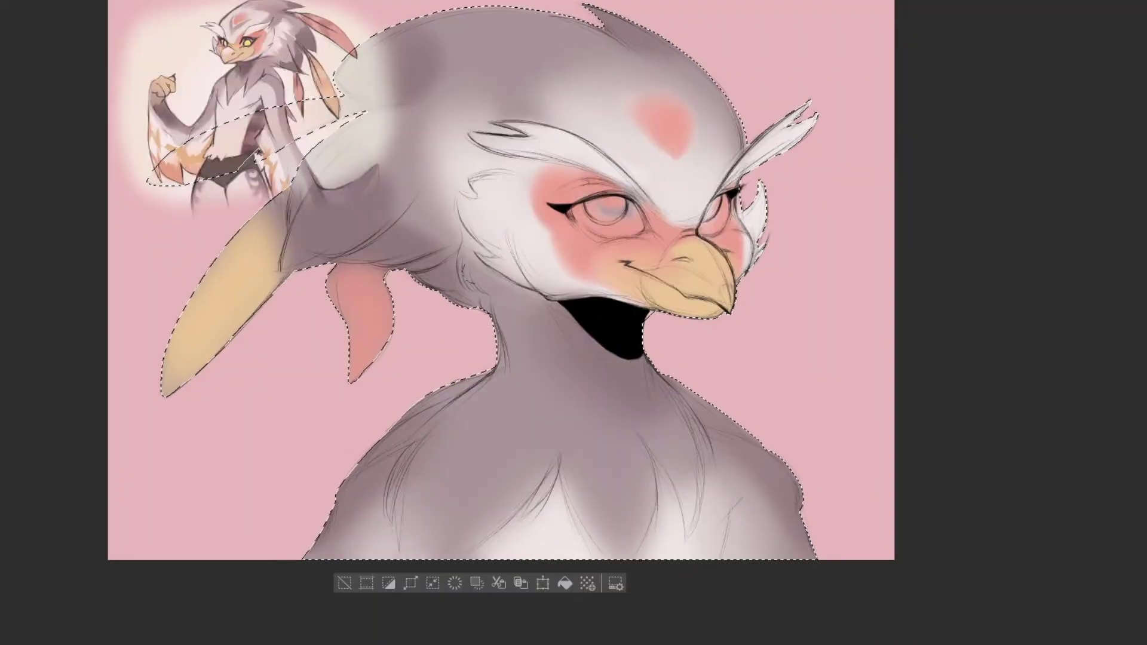
Step: Colour both irises yellow and paint a grey V-shaped marking beneath the coral forehead patch
{"action": "left_click_drag", "start_coordinate": [599, 204], "coordinate": [617, 210]}
{"action": "left_click_drag", "start_coordinate": [713, 202], "coordinate": [707, 220]}
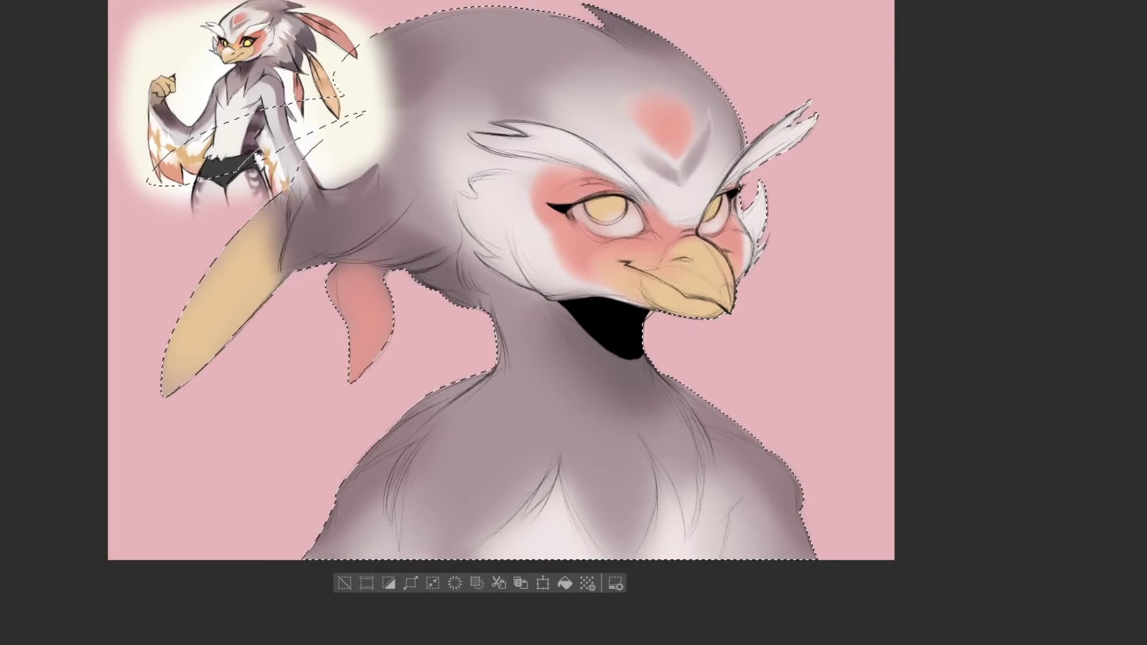
{"action": "key", "text": "h"}
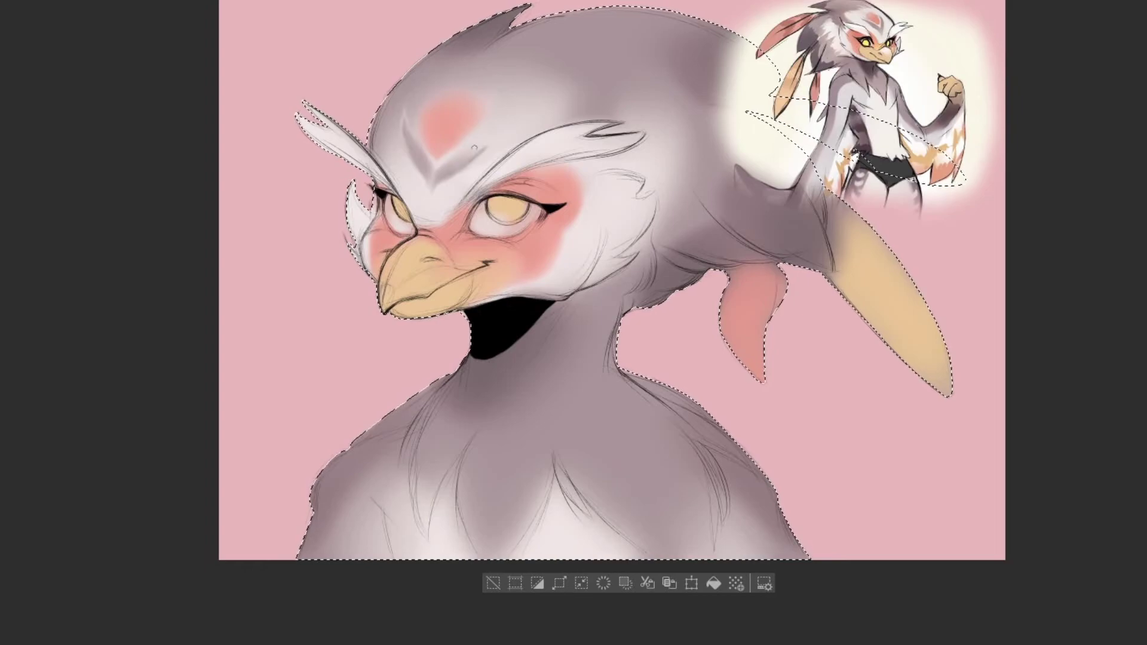
{"action": "left_click_drag", "start_coordinate": [501, 129], "coordinate": [464, 151]}
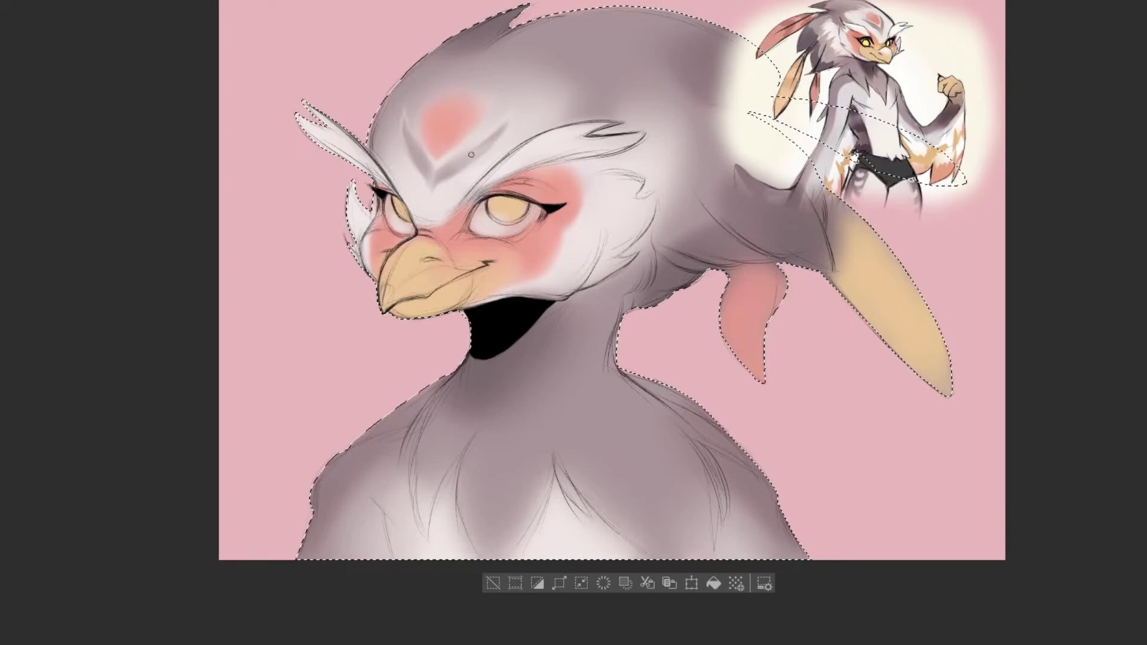
{"action": "left_click_drag", "start_coordinate": [495, 131], "coordinate": [472, 147]}
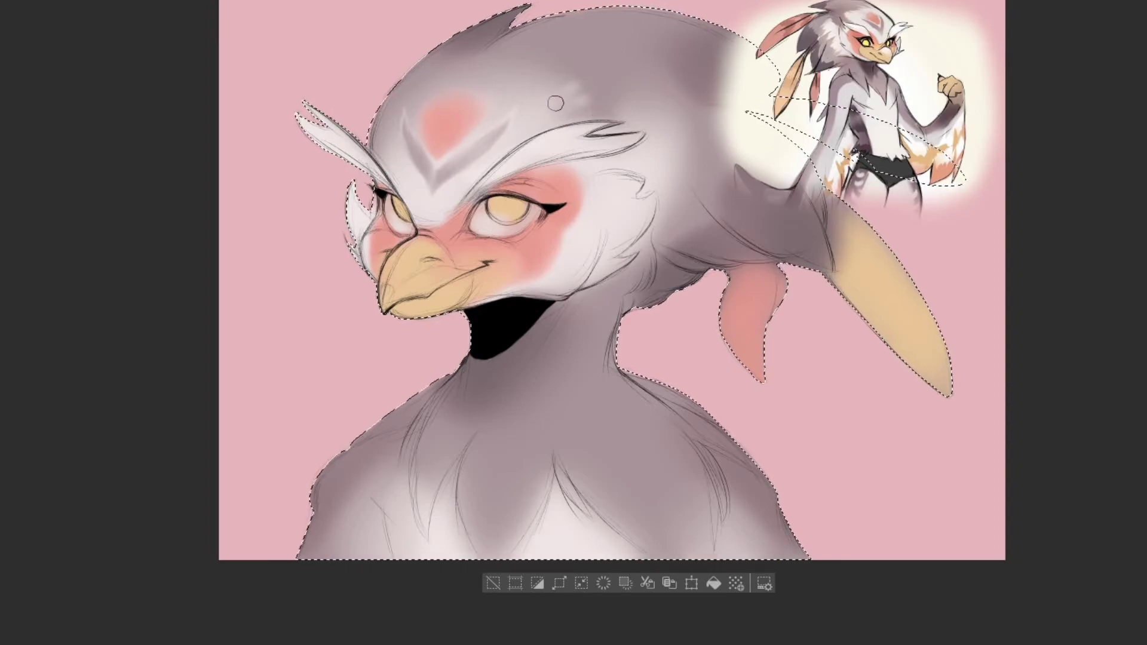
Step: Blend the pale face into the mauve crown with feathery light strokes, flipping the canvas to check both sides
{"action": "left_click_drag", "start_coordinate": [643, 183], "coordinate": [629, 188]}
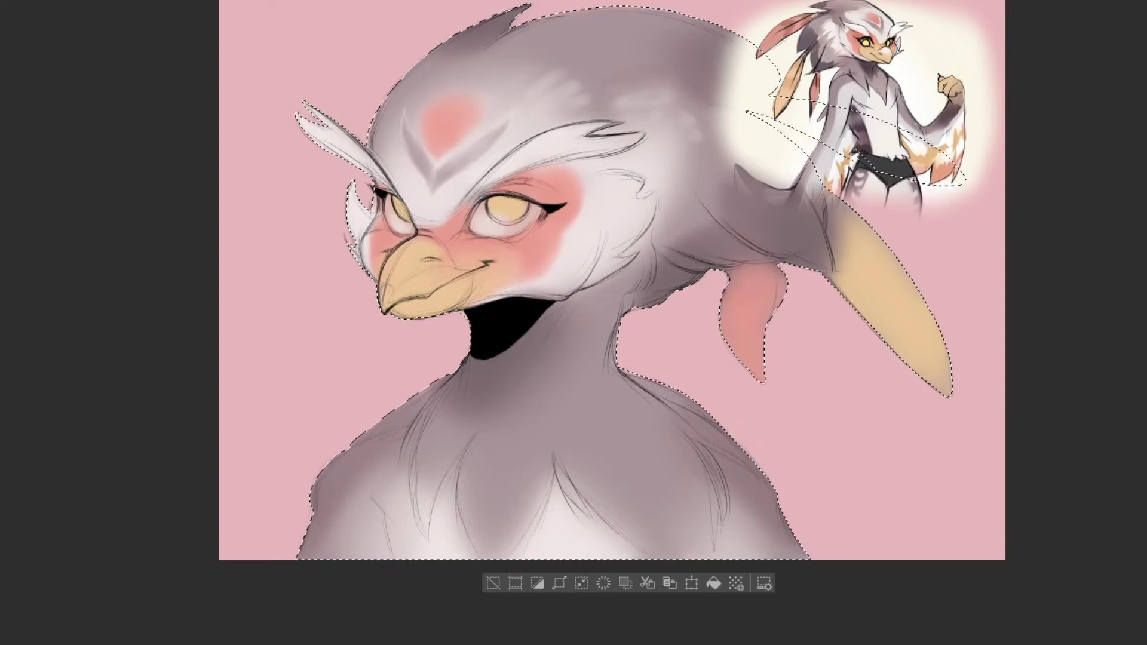
{"action": "key", "text": "h"}
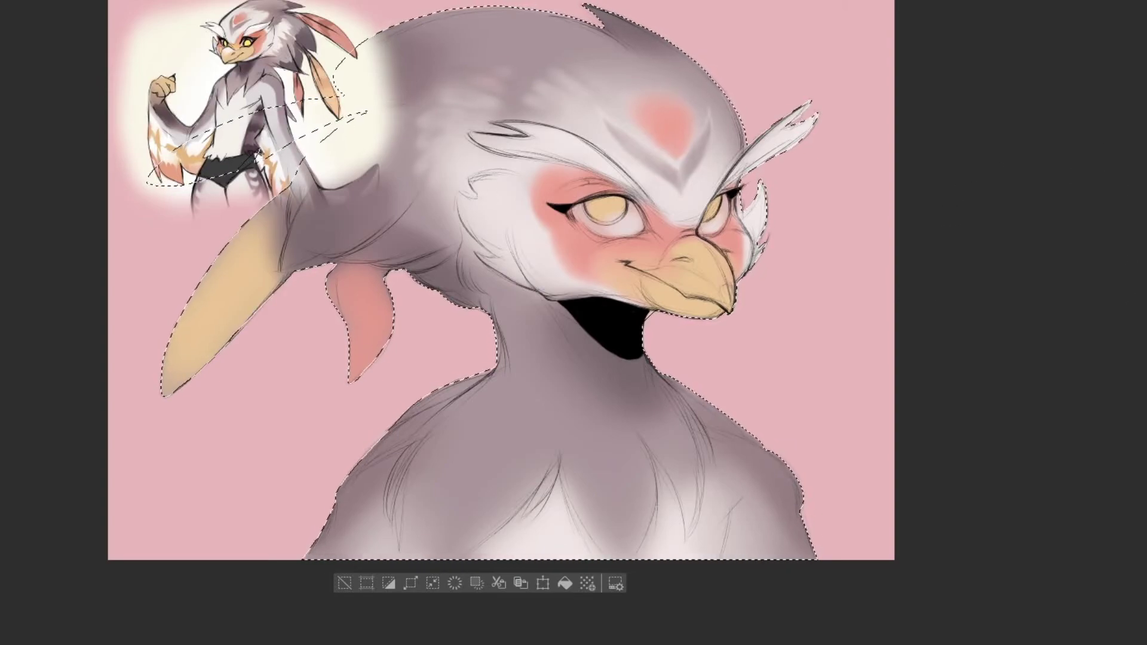
{"action": "mouse_move", "coordinate": [553, 102]}
{"action": "left_mouse_down"}
{"action": "mouse_move", "coordinate": [578, 80]}
{"action": "mouse_move", "coordinate": [556, 113]}
{"action": "left_mouse_up"}
{"action": "key", "text": "h"}
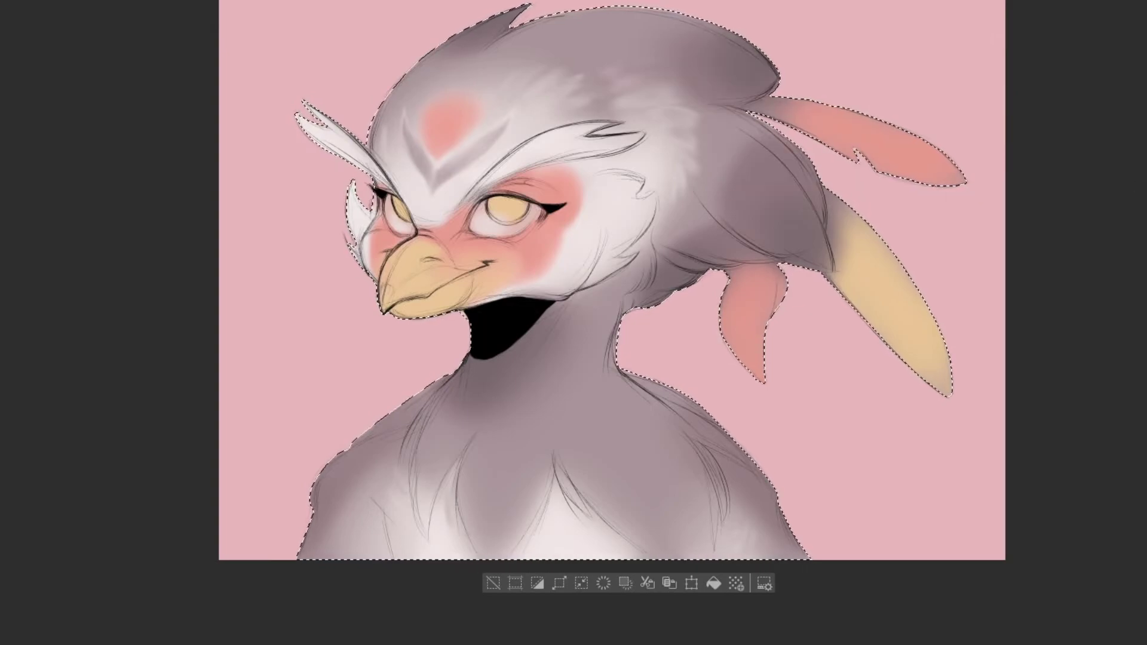
{"action": "key", "text": "h"}
{"action": "left_click_drag", "start_coordinate": [996, 389], "coordinate": [1128, 389]}
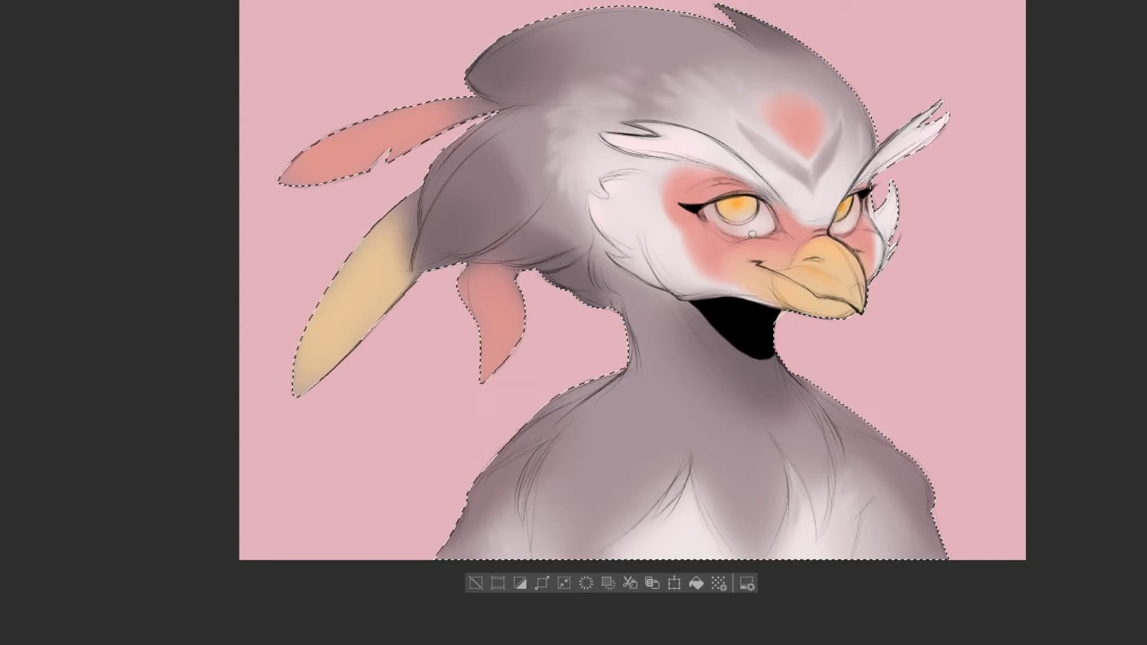
Step: Deepen the beak's lower edge with orange and the coral mask around both eyes and the forehead patch with brighter red
{"action": "scroll", "coordinate": [795, 259], "scroll_direction": "up", "scroll_amount": 1}
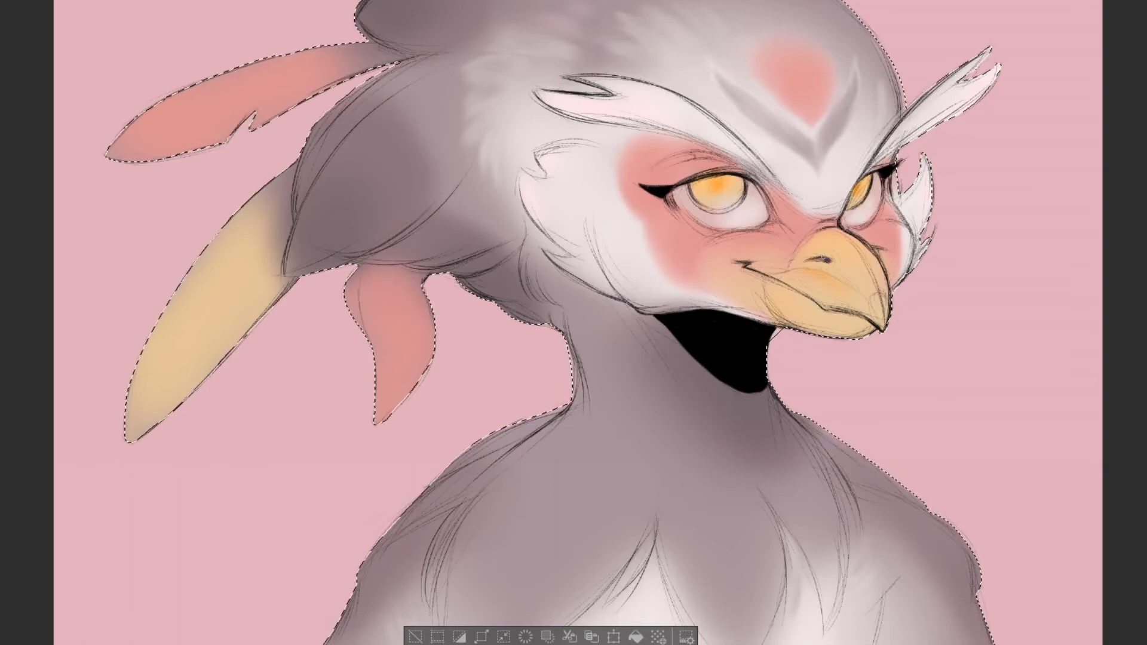
{"action": "left_click", "coordinate": [878, 308]}
{"action": "left_click_drag", "start_coordinate": [880, 304], "coordinate": [852, 294]}
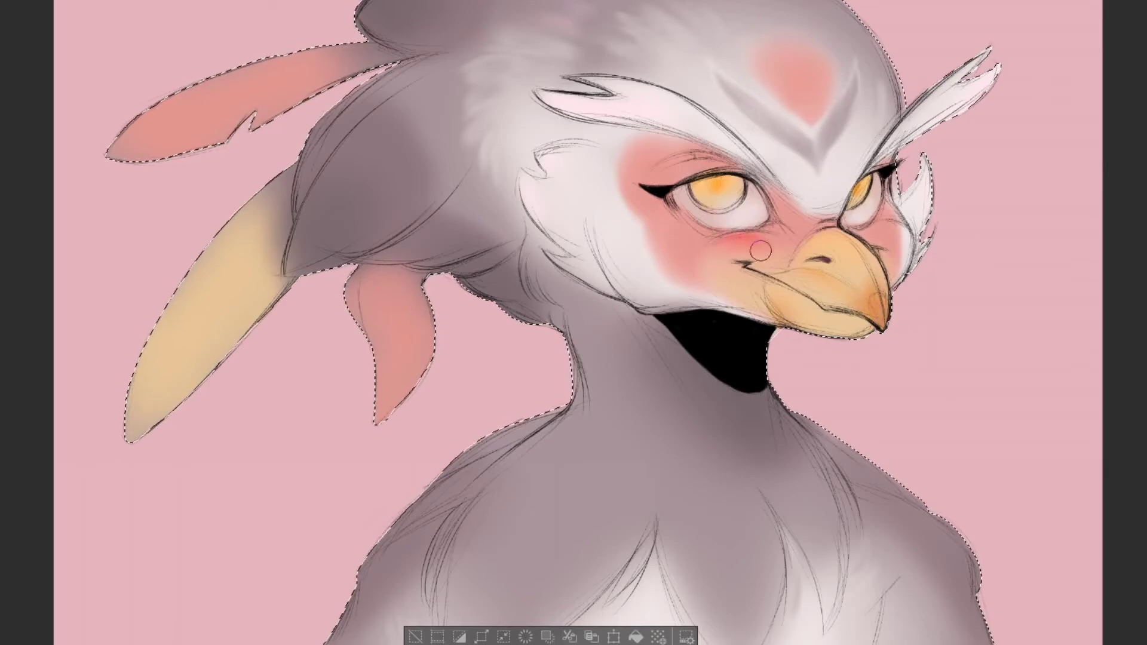
{"action": "mouse_move", "coordinate": [664, 181]}
{"action": "left_mouse_down"}
{"action": "mouse_move", "coordinate": [696, 162]}
{"action": "mouse_move", "coordinate": [642, 183]}
{"action": "left_mouse_up"}
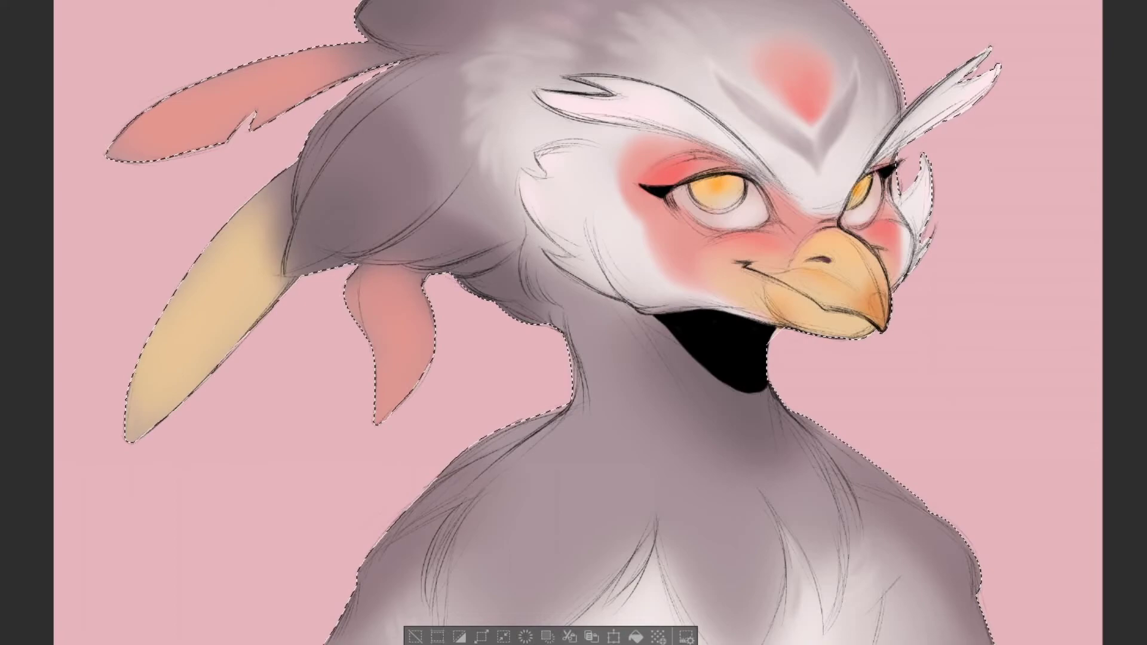
{"action": "left_click_drag", "start_coordinate": [875, 168], "coordinate": [887, 161]}
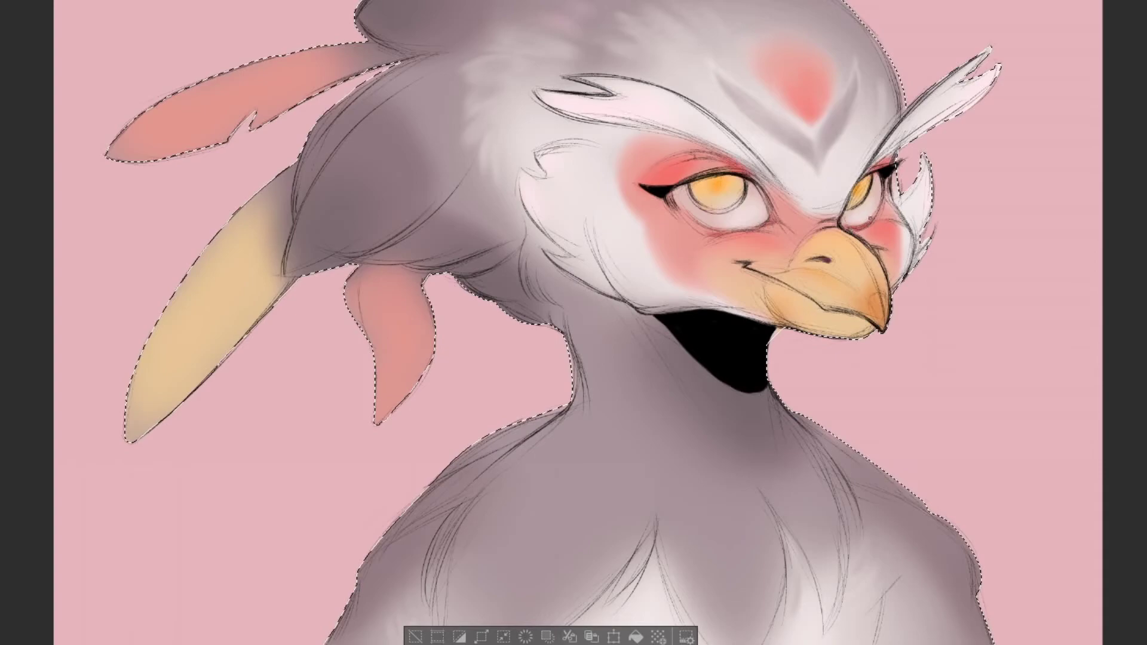
Step: Paint saturated orange shading over the upper part of both eyes, the far cheek, and the far eyebrow and cheek tufts
{"action": "key", "text": "h"}
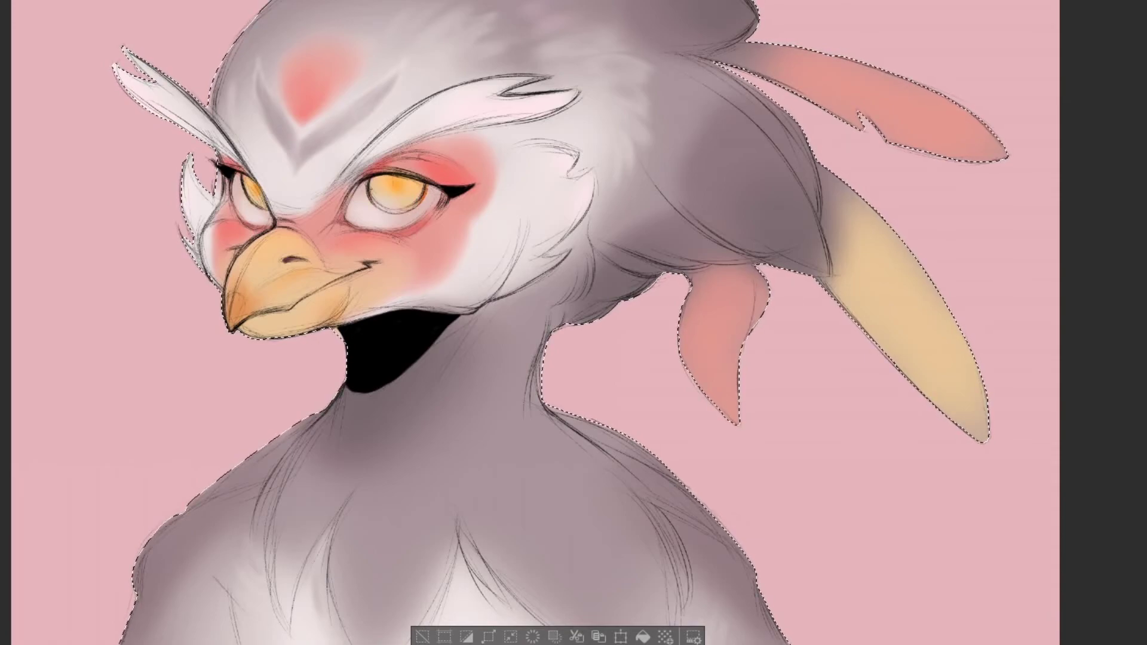
{"action": "mouse_move", "coordinate": [373, 176]}
{"action": "left_mouse_down"}
{"action": "mouse_move", "coordinate": [372, 191]}
{"action": "mouse_move", "coordinate": [393, 180]}
{"action": "mouse_move", "coordinate": [380, 196]}
{"action": "left_mouse_up"}
{"action": "mouse_move", "coordinate": [401, 172]}
{"action": "left_mouse_down"}
{"action": "mouse_move", "coordinate": [355, 193]}
{"action": "mouse_move", "coordinate": [436, 190]}
{"action": "mouse_move", "coordinate": [370, 190]}
{"action": "mouse_move", "coordinate": [430, 183]}
{"action": "left_mouse_up"}
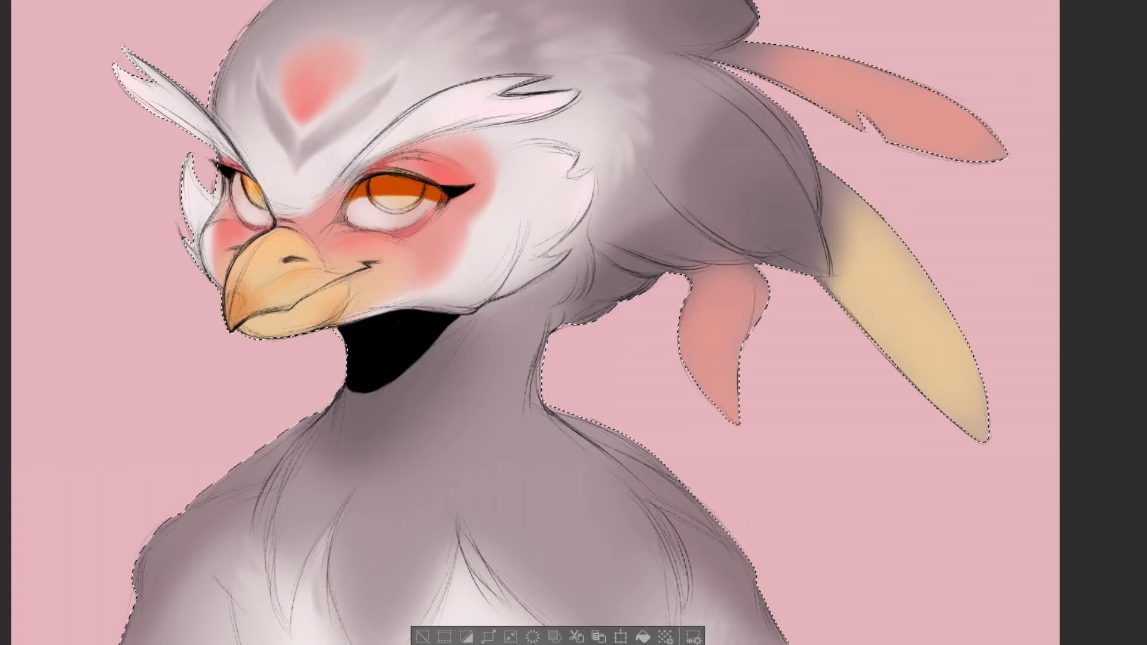
{"action": "mouse_move", "coordinate": [260, 186]}
{"action": "left_mouse_down"}
{"action": "mouse_move", "coordinate": [237, 216]}
{"action": "mouse_move", "coordinate": [269, 220]}
{"action": "mouse_move", "coordinate": [251, 187]}
{"action": "mouse_move", "coordinate": [233, 200]}
{"action": "mouse_move", "coordinate": [215, 274]}
{"action": "mouse_move", "coordinate": [226, 223]}
{"action": "mouse_move", "coordinate": [257, 219]}
{"action": "left_mouse_up"}
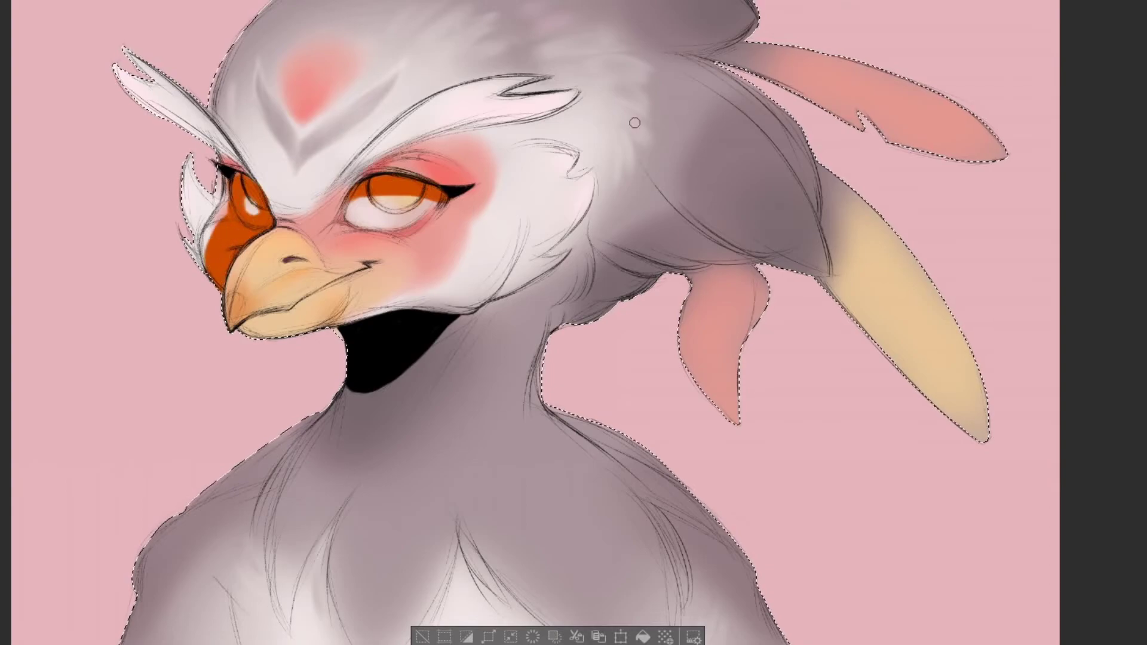
{"action": "key", "text": "h"}
{"action": "mouse_move", "coordinate": [866, 188]}
{"action": "left_mouse_down"}
{"action": "mouse_move", "coordinate": [899, 141]}
{"action": "mouse_move", "coordinate": [950, 123]}
{"action": "mouse_move", "coordinate": [989, 88]}
{"action": "left_mouse_up"}
{"action": "mouse_move", "coordinate": [924, 156]}
{"action": "left_mouse_down"}
{"action": "mouse_move", "coordinate": [904, 198]}
{"action": "mouse_move", "coordinate": [895, 178]}
{"action": "mouse_move", "coordinate": [890, 216]}
{"action": "left_mouse_up"}
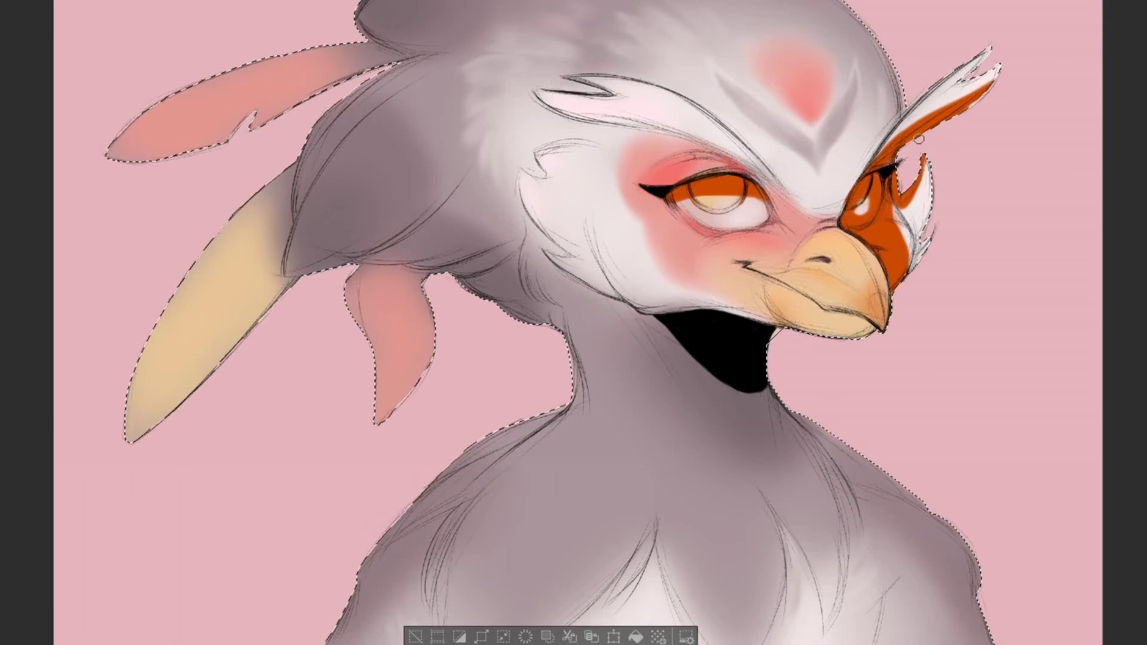
Step: Paint orange shading along the undersides of both eyebrows, beneath the beak tip and at the front of the neck, softening the brow strokes
{"action": "left_click_drag", "start_coordinate": [705, 142], "coordinate": [758, 174]}
{"action": "mouse_move", "coordinate": [846, 338]}
{"action": "left_mouse_down"}
{"action": "mouse_move", "coordinate": [875, 340]}
{"action": "mouse_move", "coordinate": [839, 336]}
{"action": "left_mouse_up"}
{"action": "left_click_drag", "start_coordinate": [760, 357], "coordinate": [795, 425]}
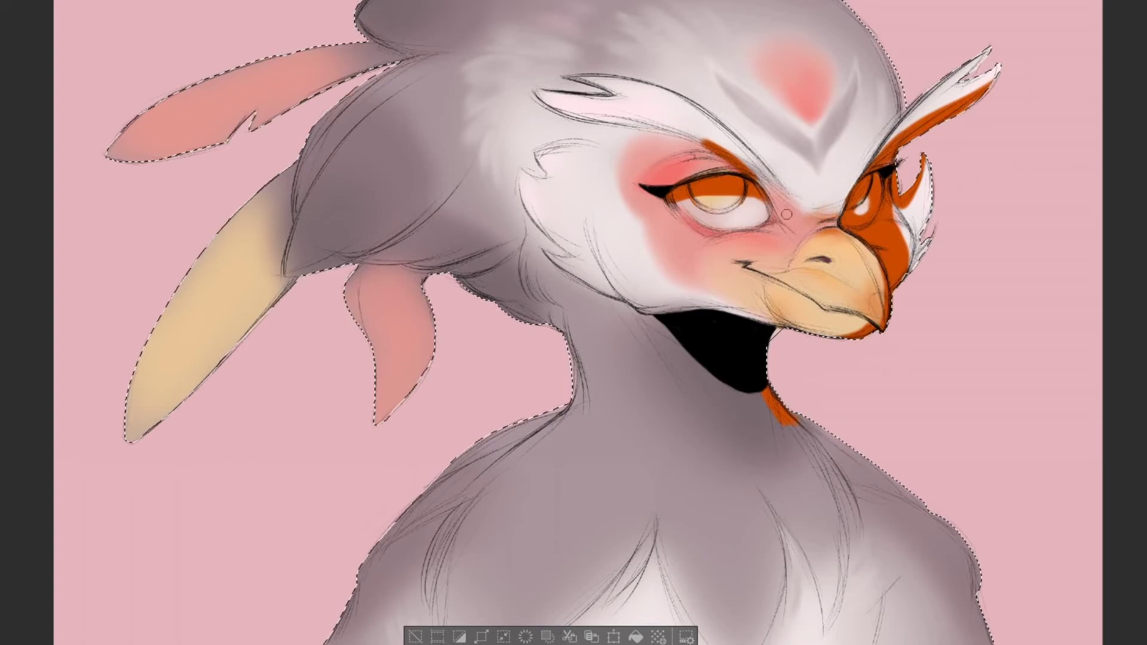
{"action": "left_click_drag", "start_coordinate": [729, 163], "coordinate": [602, 127]}
{"action": "left_click_drag", "start_coordinate": [905, 113], "coordinate": [991, 71]}
{"action": "mouse_move", "coordinate": [666, 124]}
{"action": "left_mouse_down"}
{"action": "mouse_move", "coordinate": [599, 112]}
{"action": "mouse_move", "coordinate": [739, 147]}
{"action": "left_mouse_up"}
Step: Paint orange shading beneath the jawline and along the outline of the far shoulder
{"action": "mouse_move", "coordinate": [559, 266]}
{"action": "left_mouse_down"}
{"action": "mouse_move", "coordinate": [679, 328]}
{"action": "mouse_move", "coordinate": [613, 343]}
{"action": "mouse_move", "coordinate": [655, 336]}
{"action": "left_mouse_up"}
{"action": "mouse_move", "coordinate": [609, 302]}
{"action": "left_mouse_down"}
{"action": "mouse_move", "coordinate": [658, 321]}
{"action": "mouse_move", "coordinate": [693, 358]}
{"action": "left_mouse_up"}
{"action": "left_click_drag", "start_coordinate": [776, 406], "coordinate": [905, 488]}
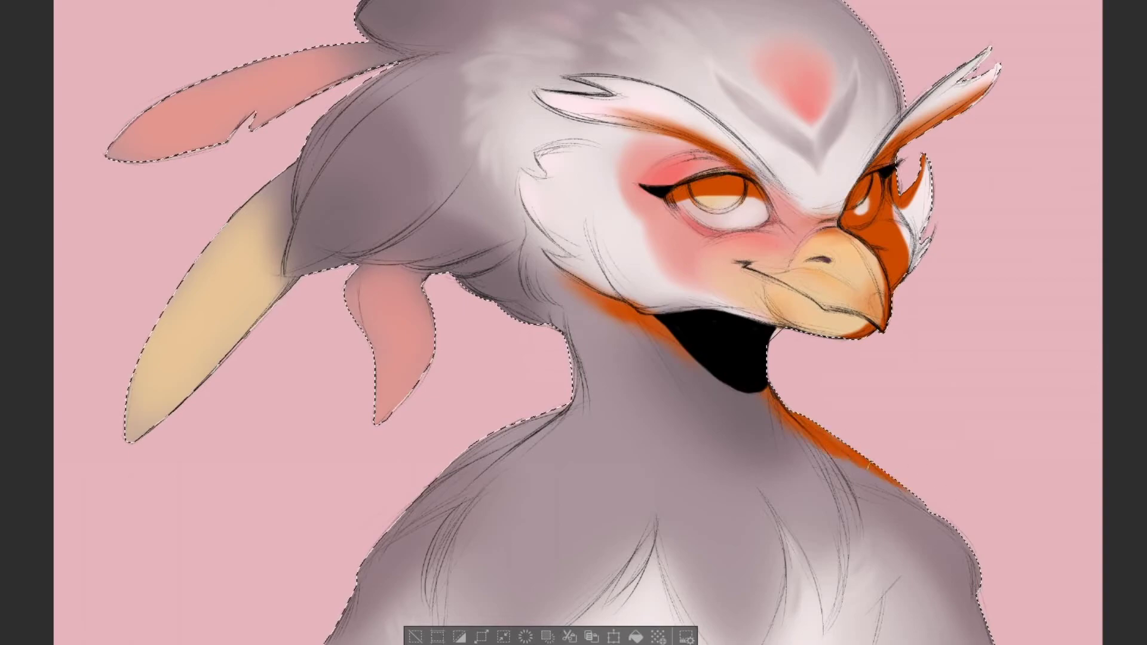
{"action": "left_click_drag", "start_coordinate": [839, 439], "coordinate": [978, 588]}
Step: Airbrush orange shading with a larger brush into the nape, trailing feather bases and back of the crown, and broadly over the far shoulder
{"action": "mouse_move", "coordinate": [569, 338]}
{"action": "left_mouse_down"}
{"action": "mouse_move", "coordinate": [508, 268]}
{"action": "mouse_move", "coordinate": [512, 247]}
{"action": "left_mouse_up"}
{"action": "key", "text": "bracketright"}
{"action": "key", "text": "bracketright"}
{"action": "key", "text": "bracketright"}
{"action": "key", "text": "bracketright"}
{"action": "key", "text": "bracketright"}
{"action": "left_click_drag", "start_coordinate": [499, 321], "coordinate": [393, 312]}
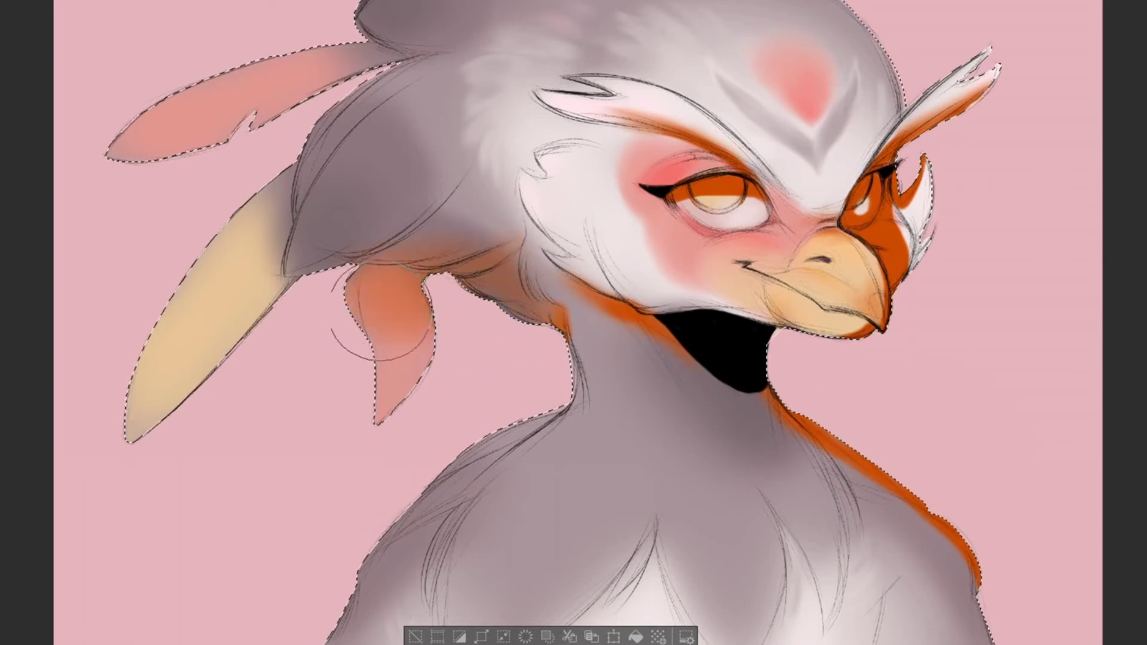
{"action": "left_click_drag", "start_coordinate": [284, 270], "coordinate": [282, 182]}
{"action": "left_click_drag", "start_coordinate": [366, 37], "coordinate": [366, 54]}
{"action": "left_click_drag", "start_coordinate": [839, 436], "coordinate": [958, 543]}
Step: Soften the orange shading into a translucent tint over the base colours and check it on the flipped canvas
{"action": "scroll", "coordinate": [956, 543], "scroll_direction": "down", "scroll_amount": 1}
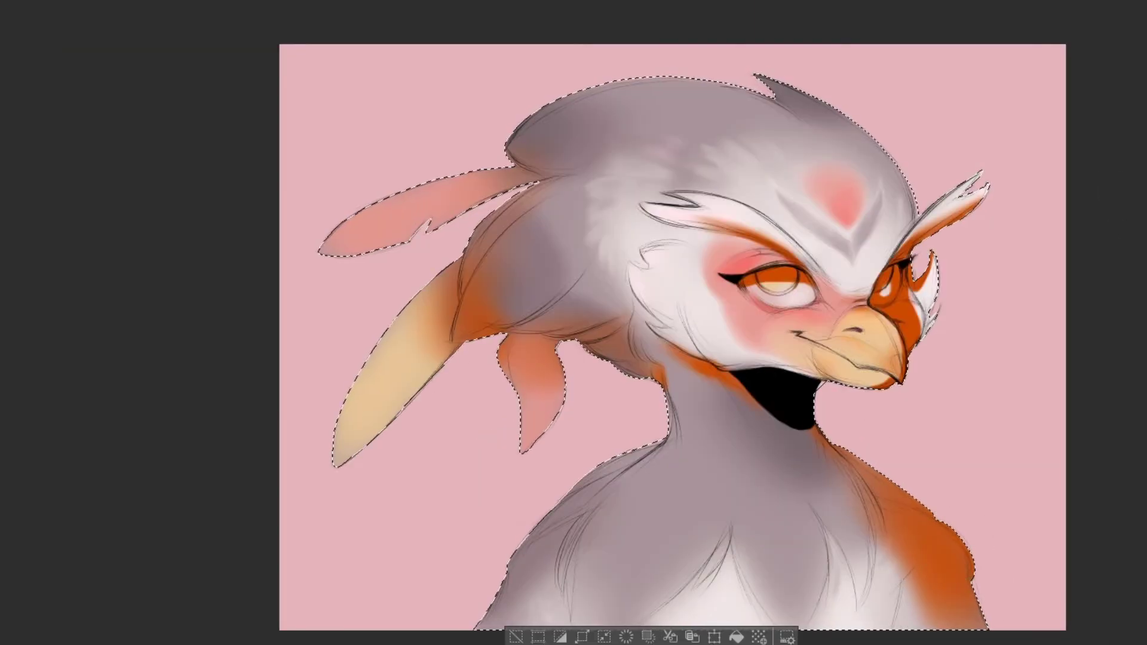
{"action": "scroll", "coordinate": [960, 410], "scroll_direction": "down", "scroll_amount": 3}
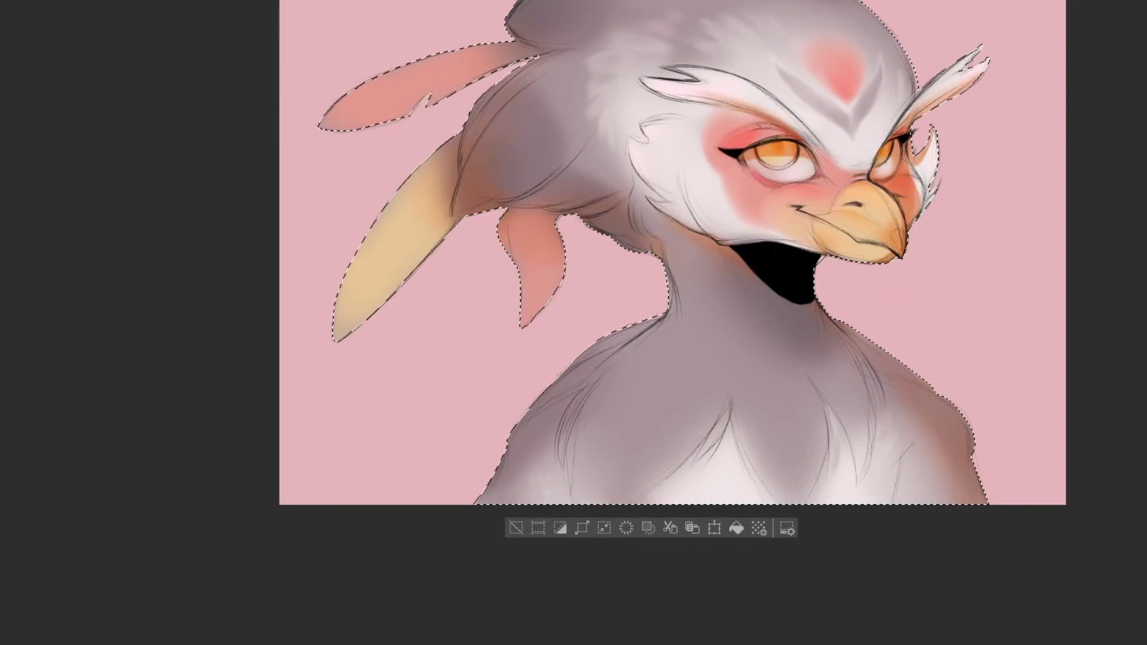
{"action": "key", "text": "h"}
{"action": "key", "text": "h"}
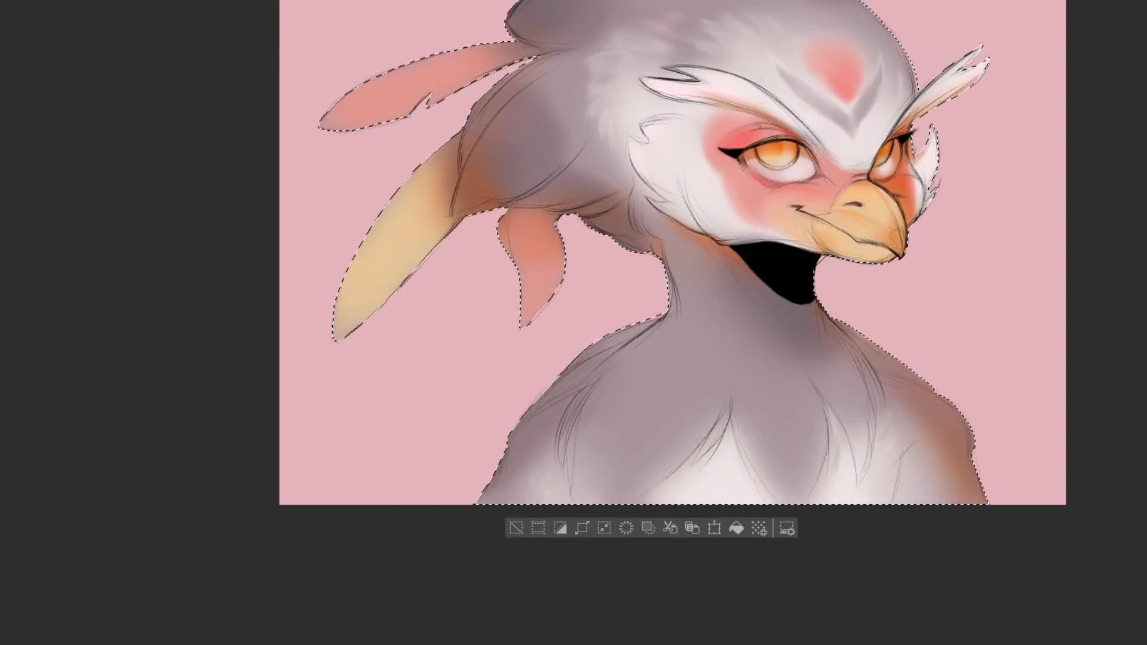
Step: Paint darker chevron bands on the long yellow feather and airbrush soft mauve shading onto both sides of the chest
{"action": "left_click_drag", "start_coordinate": [422, 223], "coordinate": [443, 352]}
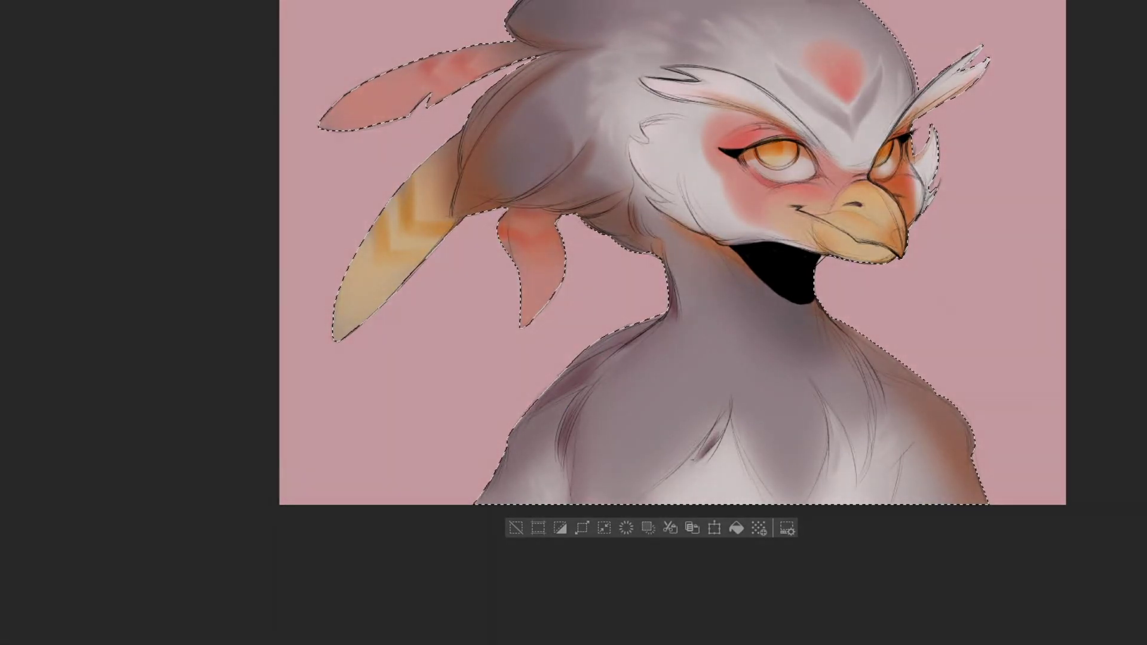
{"action": "key", "text": "]"}
{"action": "left_click_drag", "start_coordinate": [660, 426], "coordinate": [645, 412]}
{"action": "left_click_drag", "start_coordinate": [778, 418], "coordinate": [786, 453]}
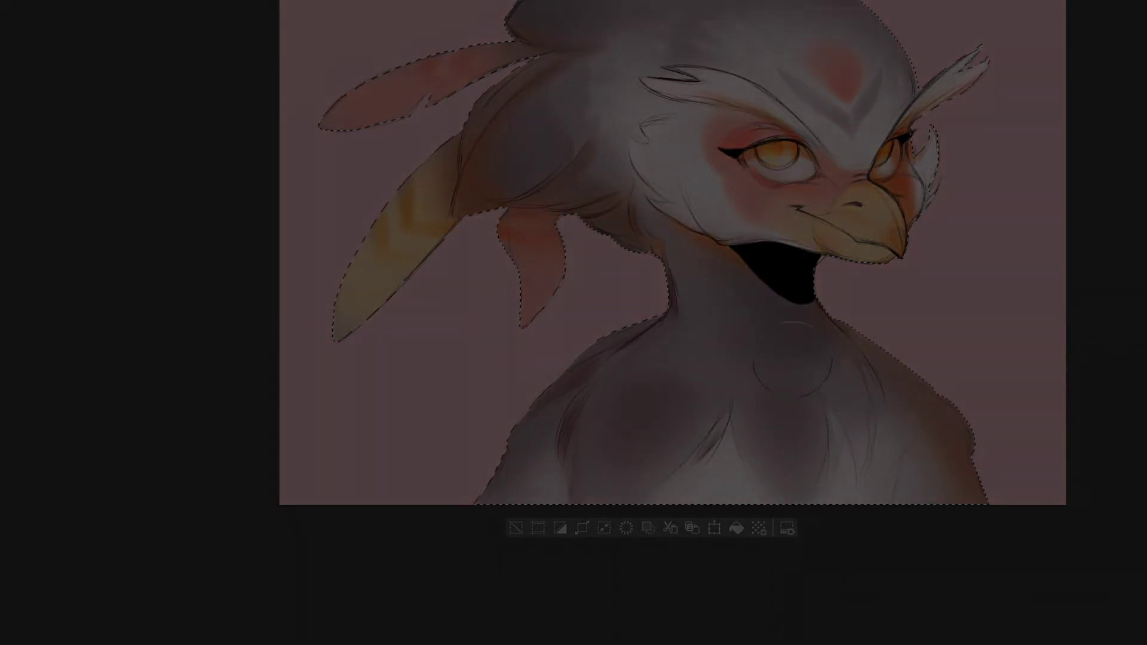